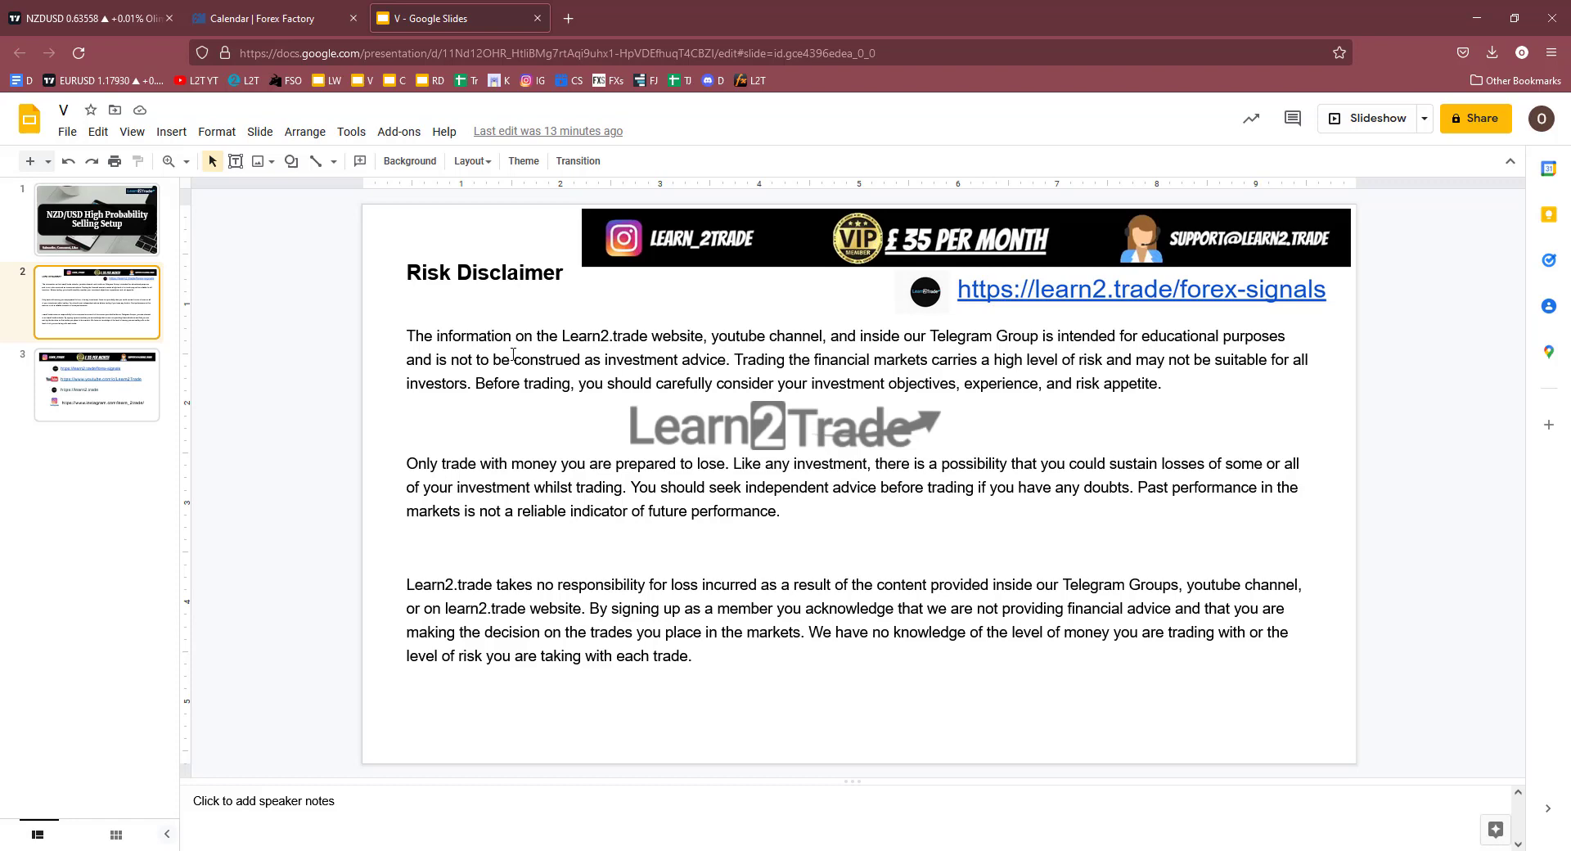
Step: Leave the disclaimer slide for the NZDUSD TradingView tab to show the 1-hour chart
click(66, 9)
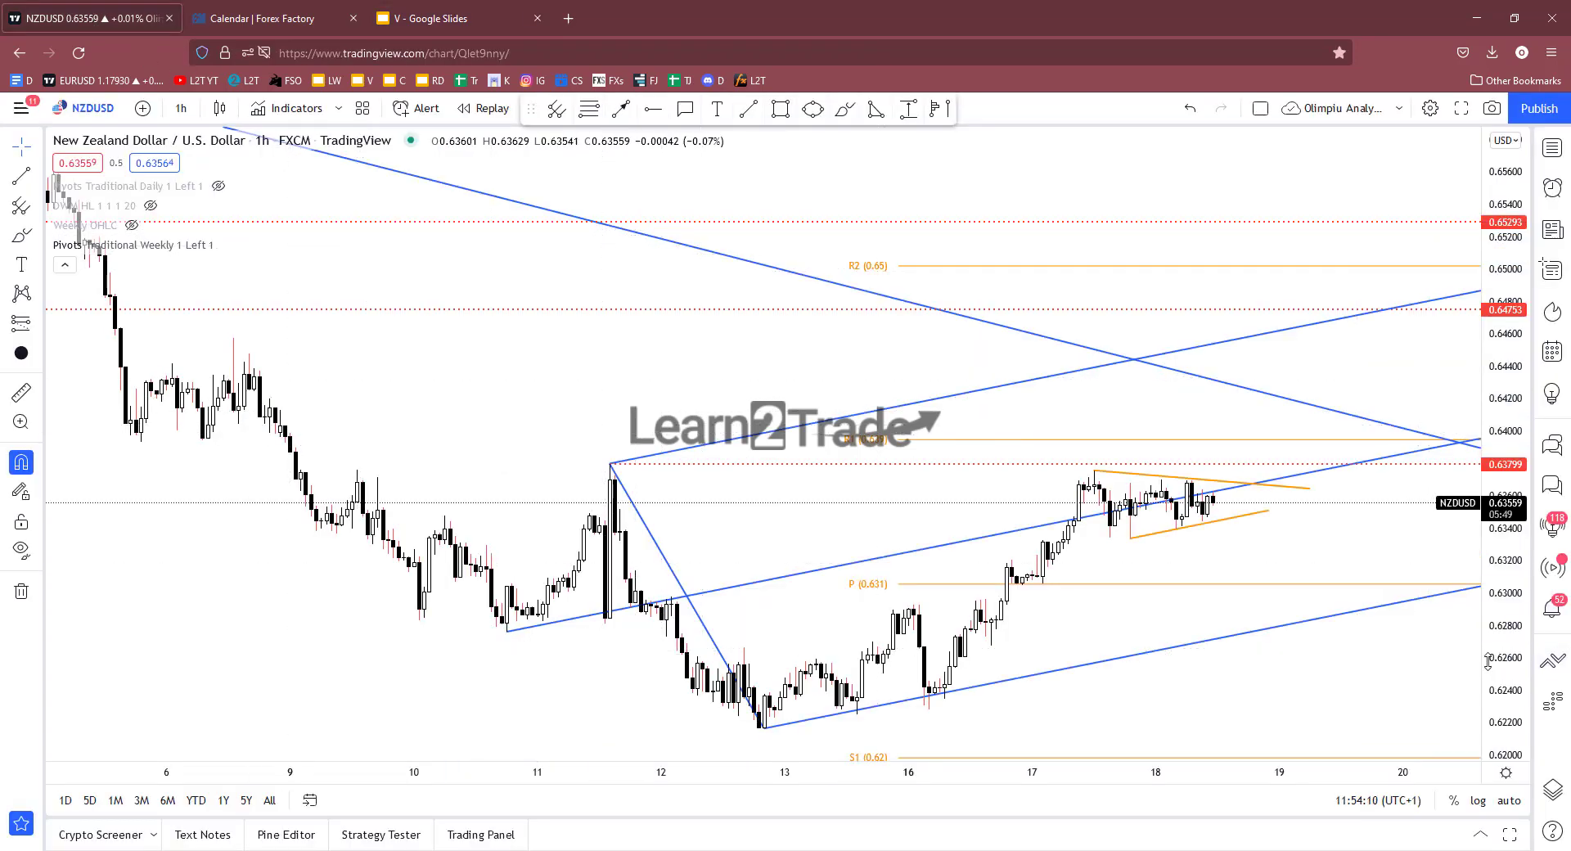
drag(1490, 658, 1491, 550)
drag(1349, 540, 1364, 409)
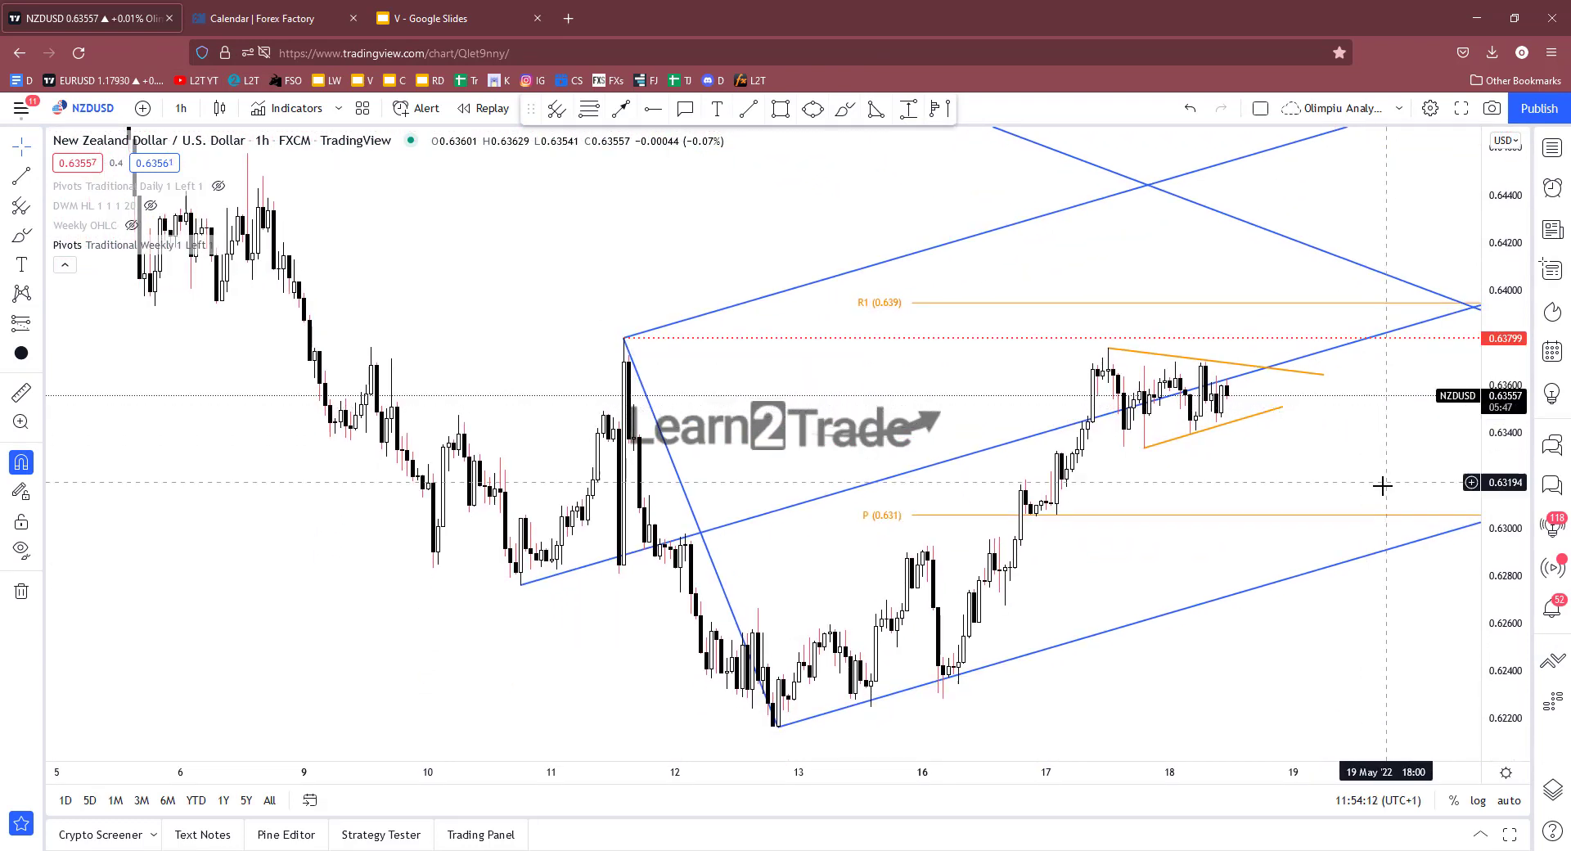
scroll(1349, 523, up, 3)
drag(1221, 472, 1300, 431)
scroll(1264, 468, up, 2)
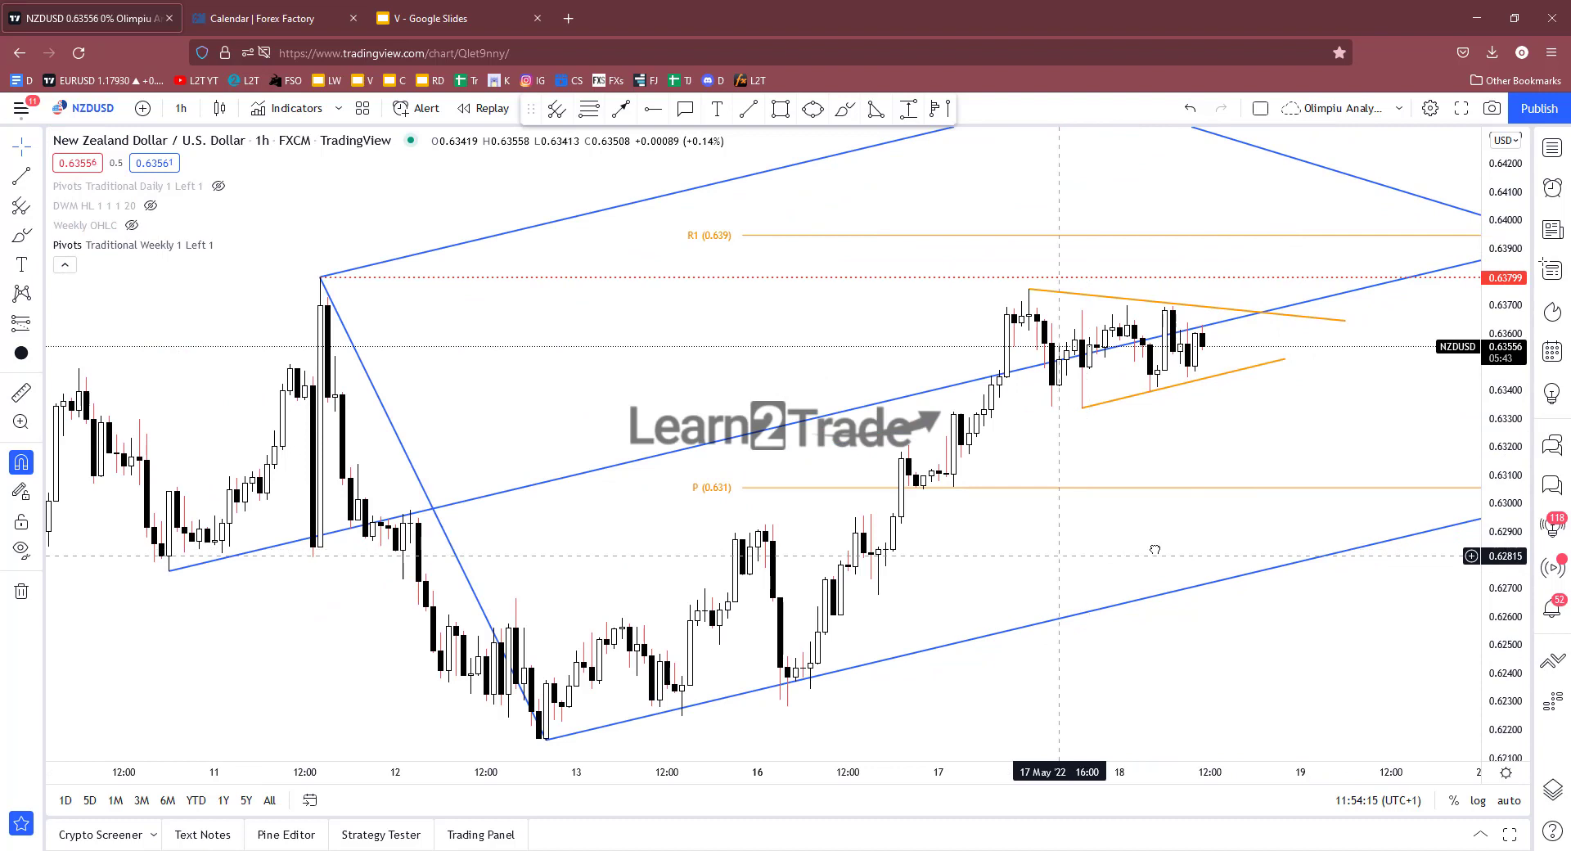
scroll(1157, 548, left, 3)
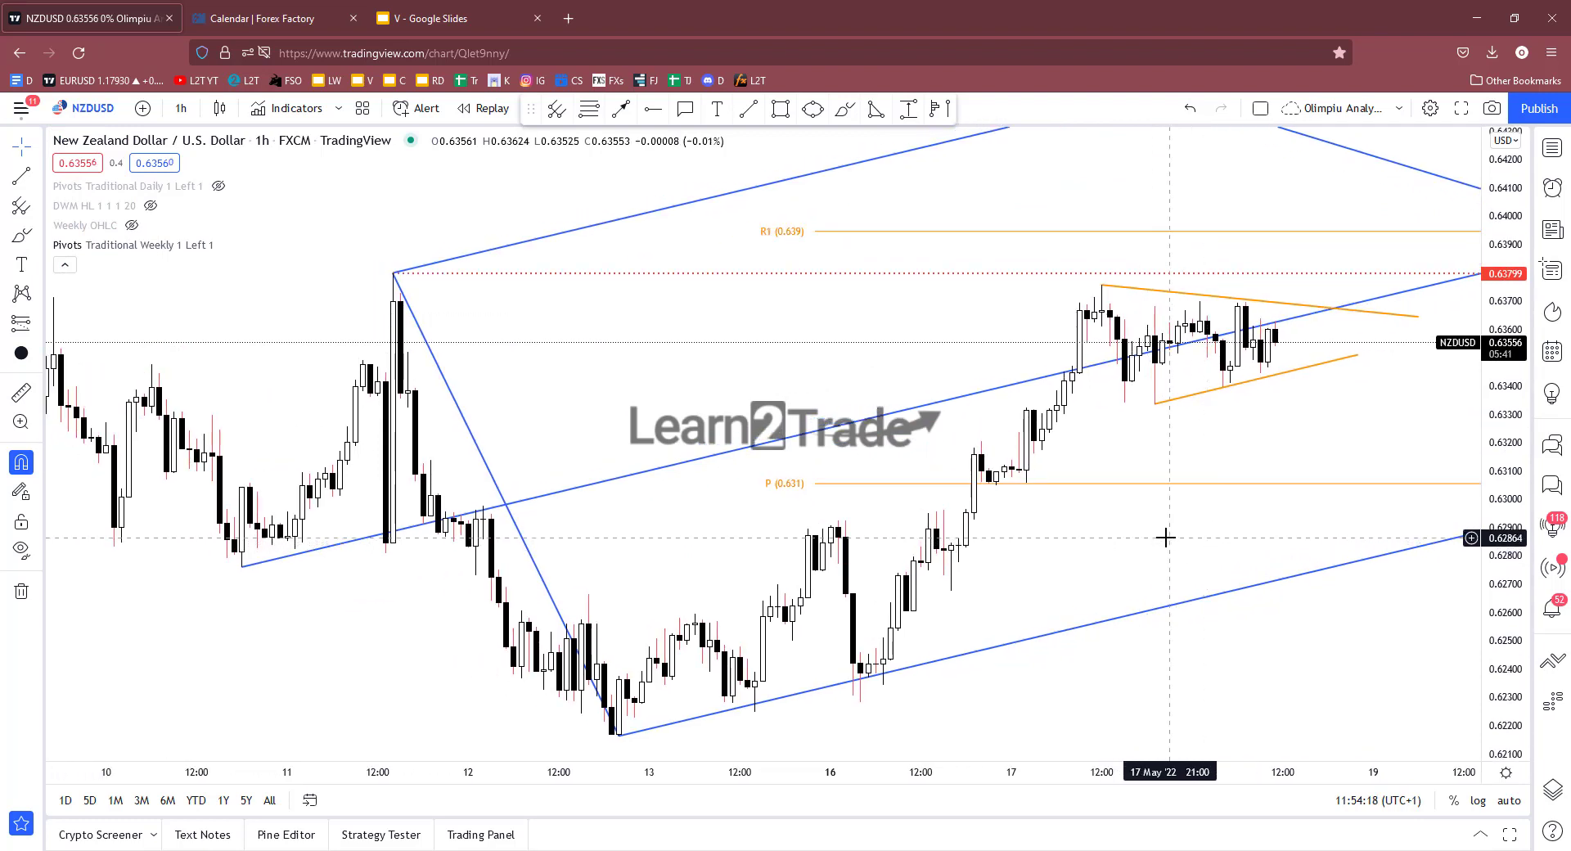
scroll(1165, 538, down, 5)
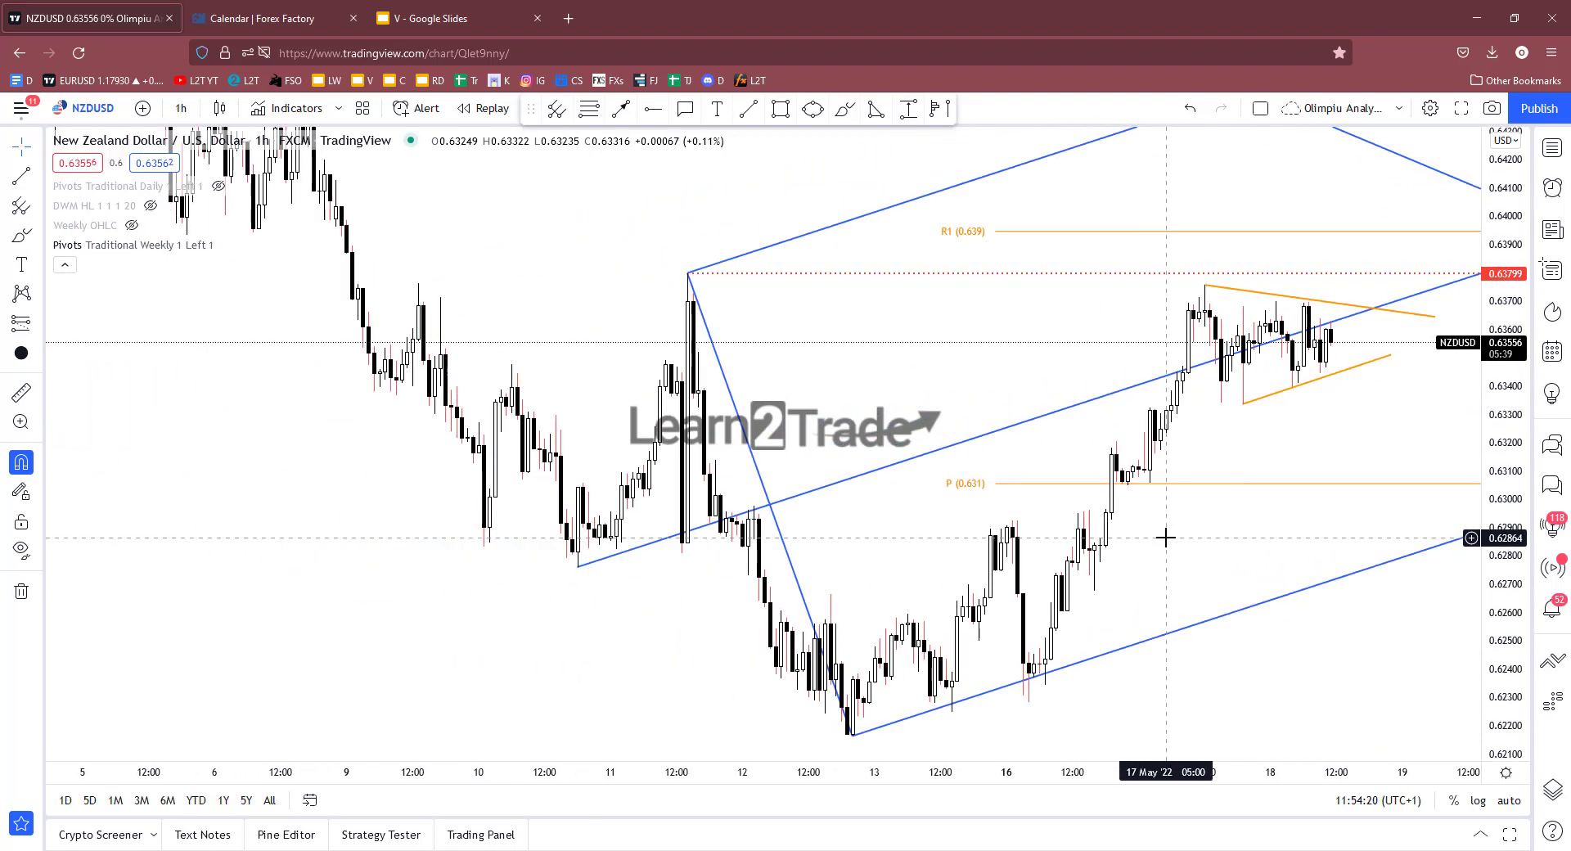
scroll(1165, 537, down, 10)
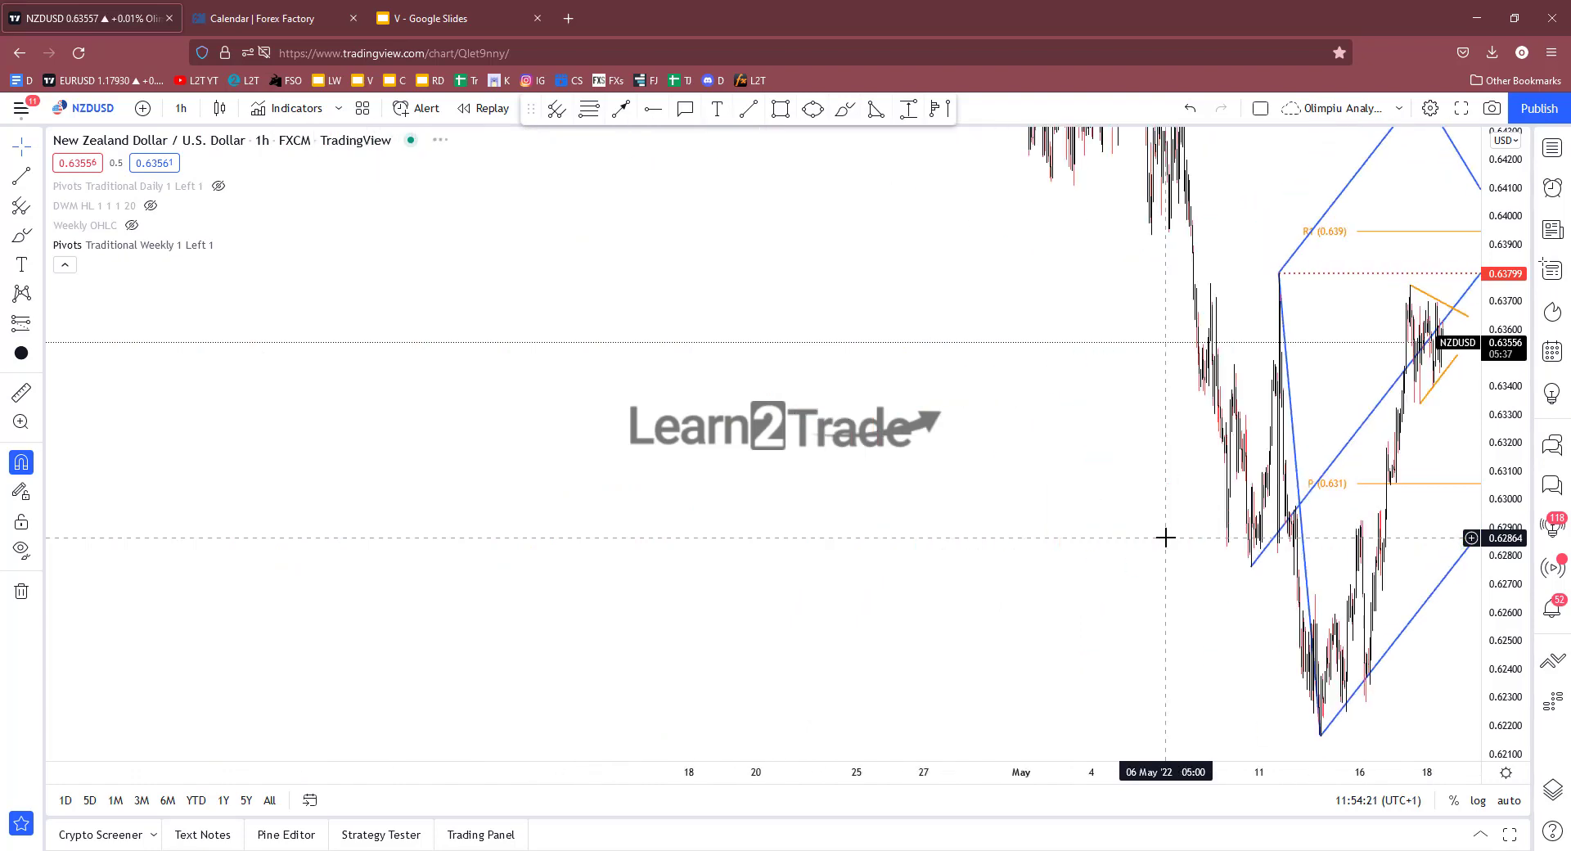
scroll(1164, 537, up, 10)
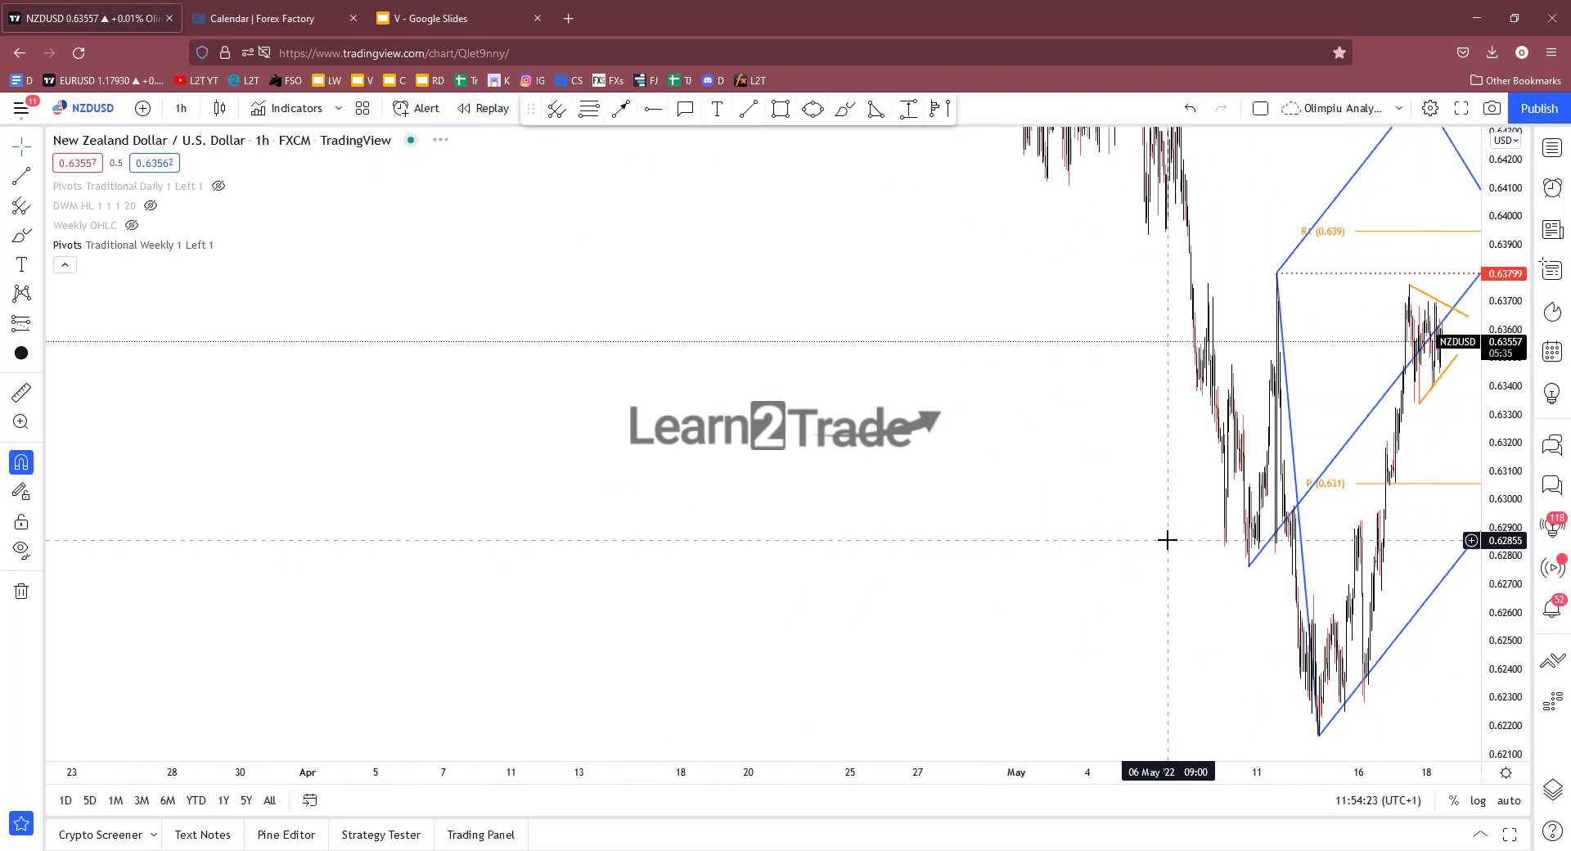
scroll(1465, 592, down, 4)
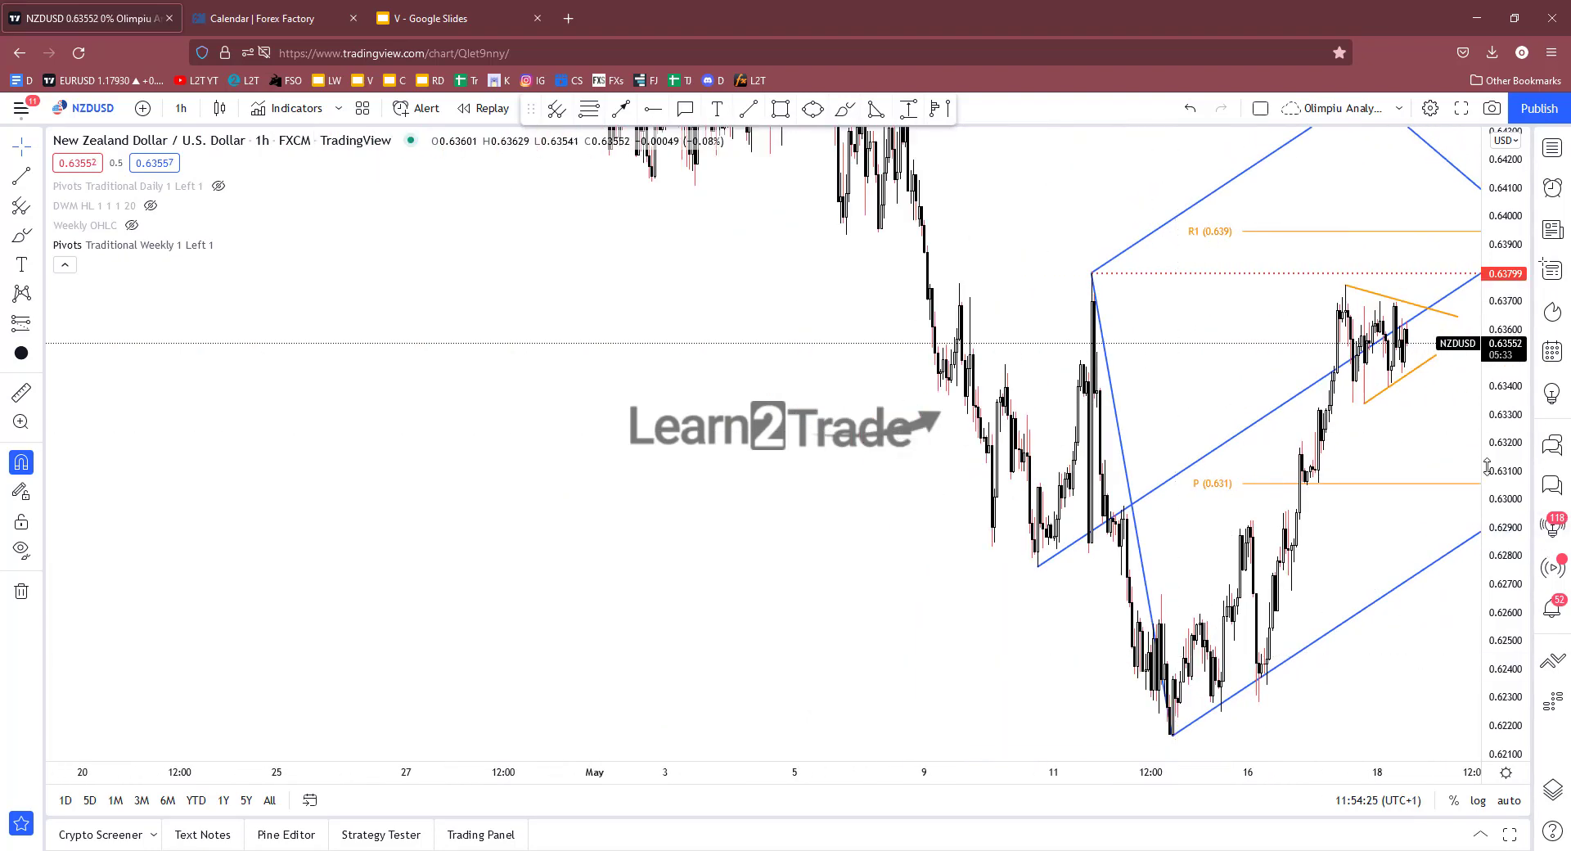
scroll(1333, 631, down, 5)
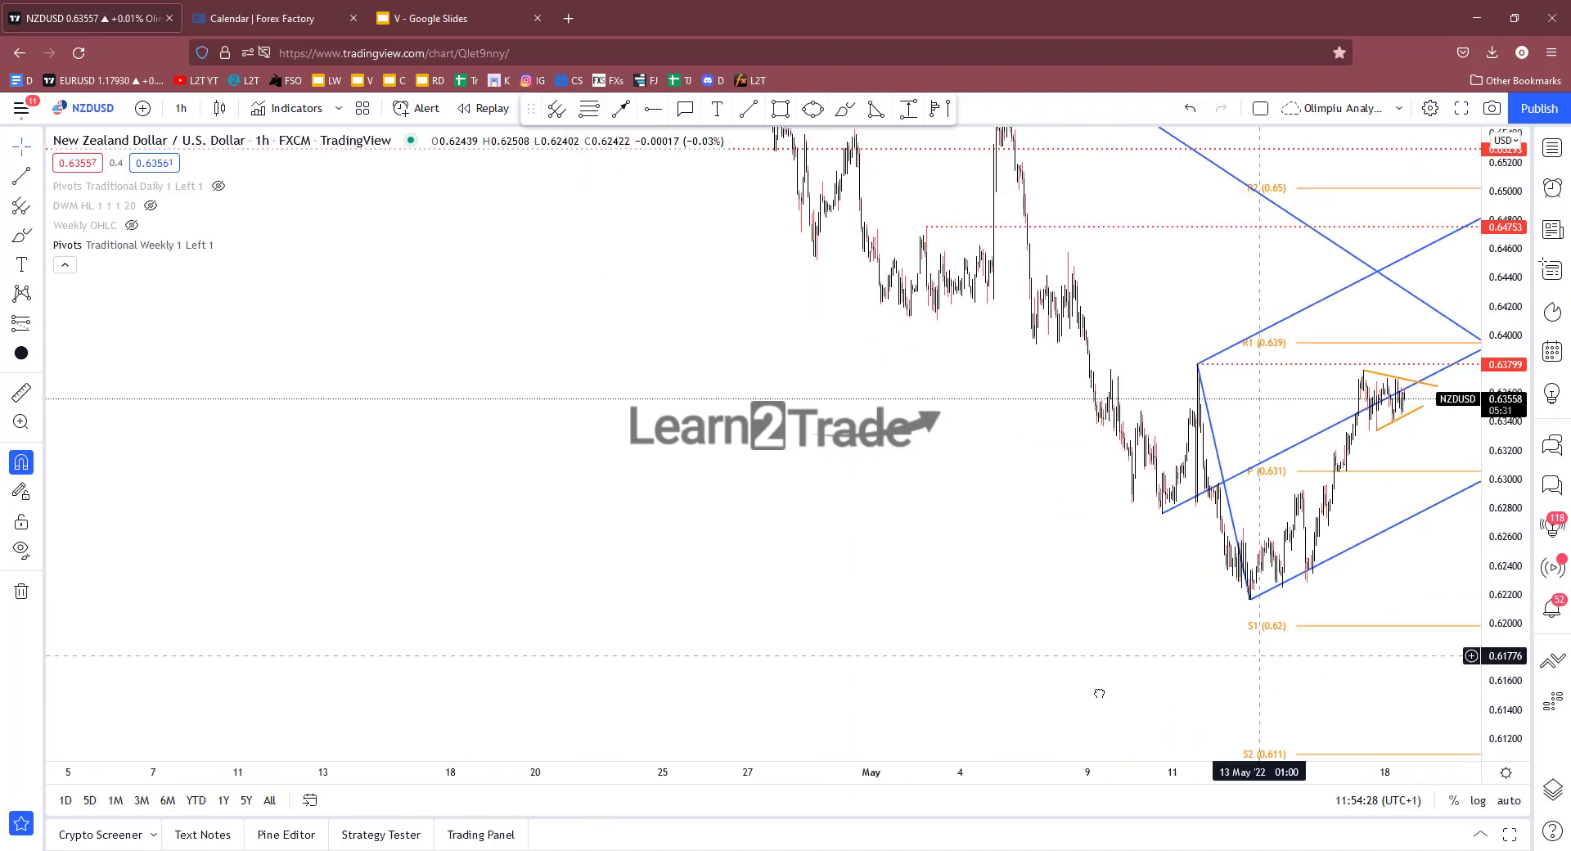
scroll(1329, 658, down, 5)
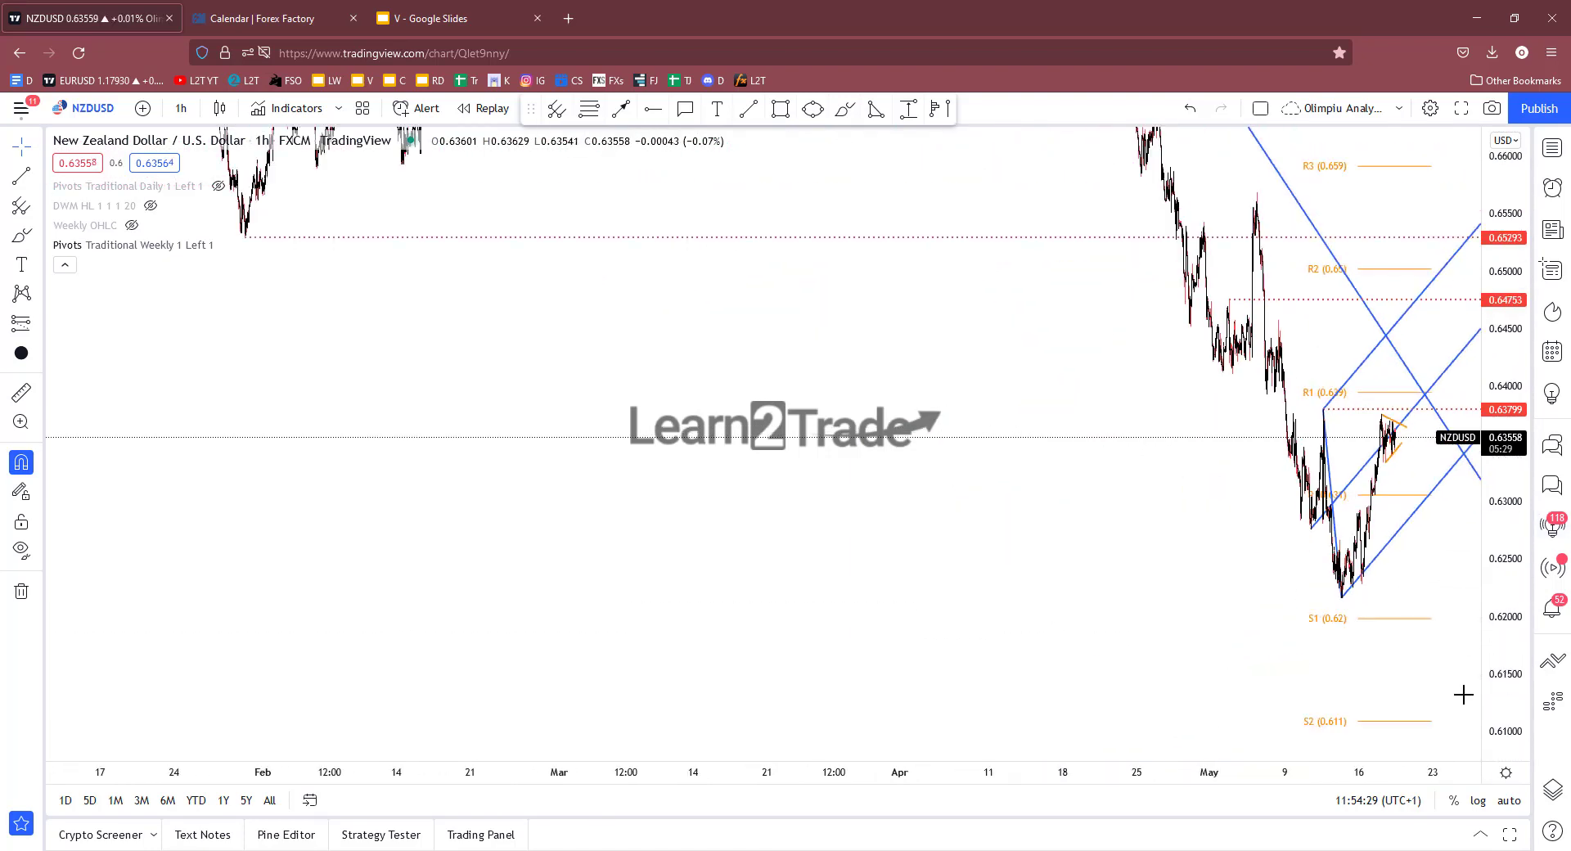
scroll(1024, 679, down, 5)
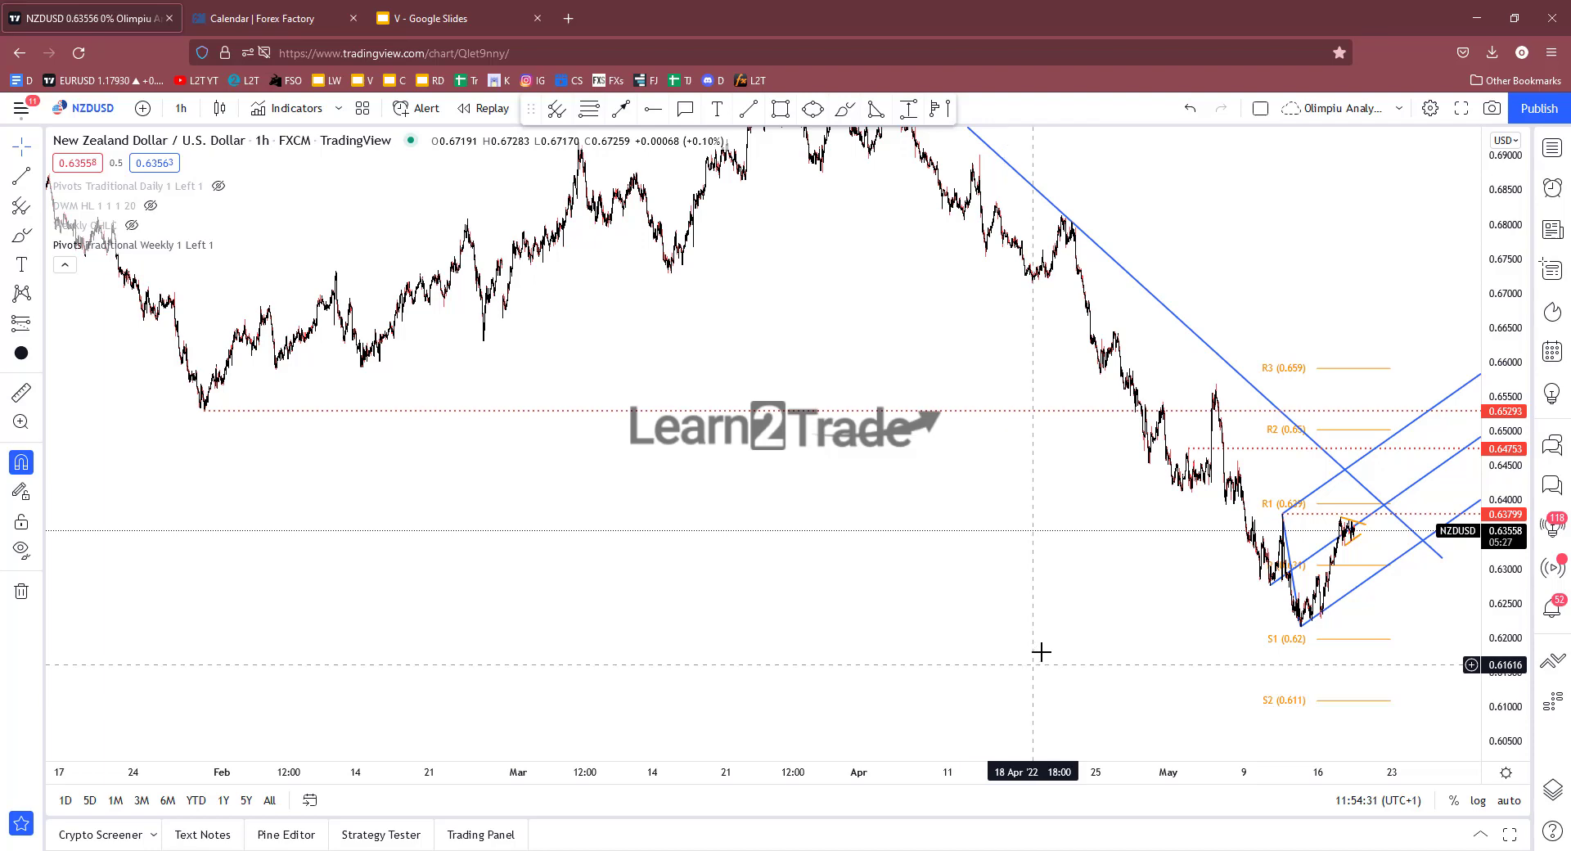
scroll(1096, 646, up, 2)
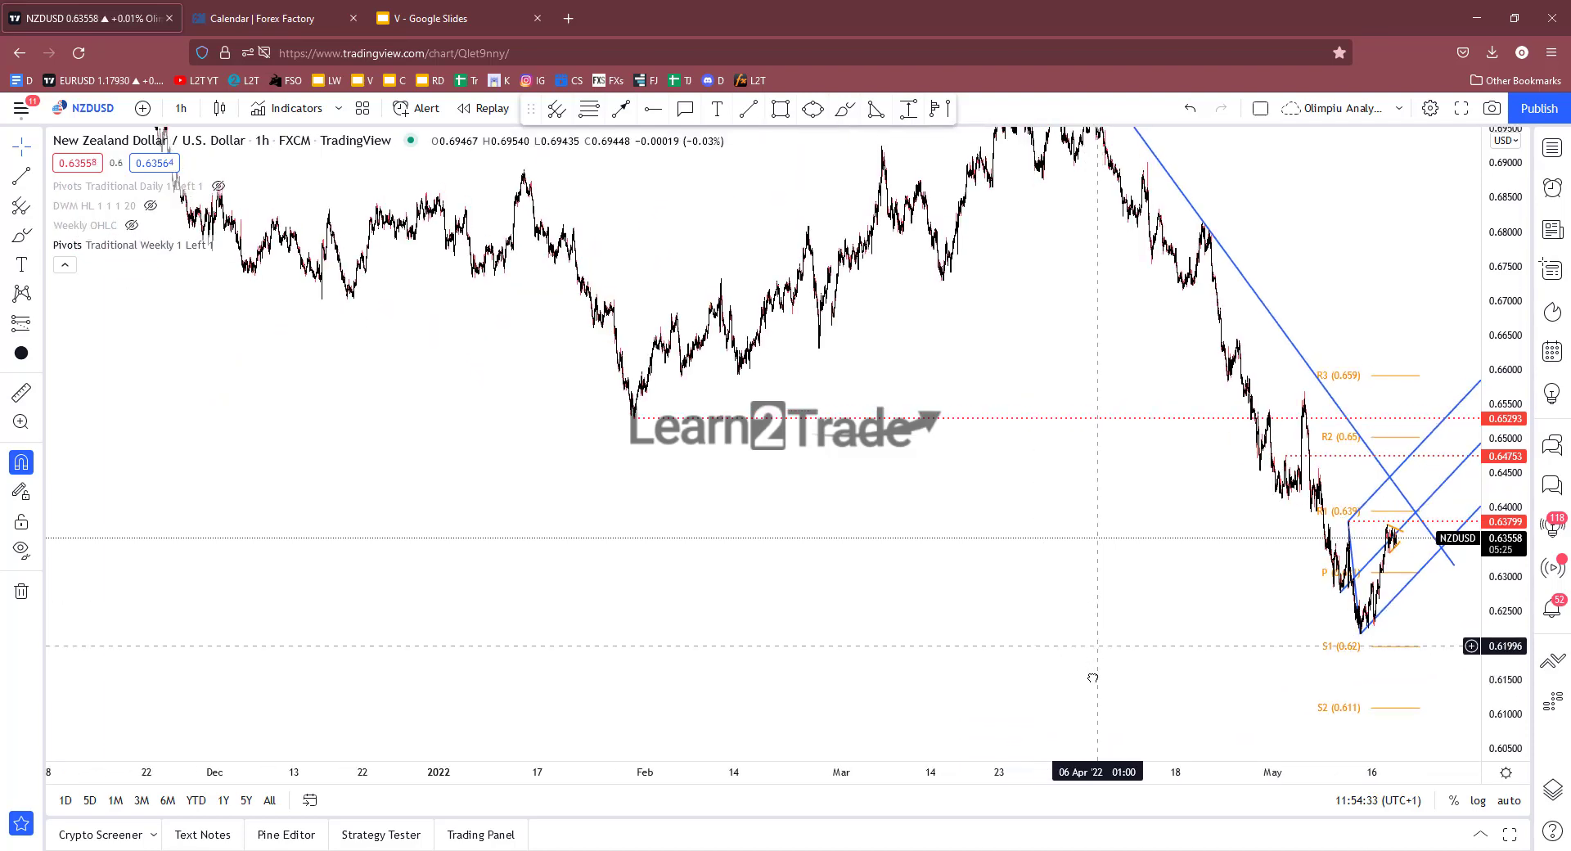
scroll(1122, 645, up, 3)
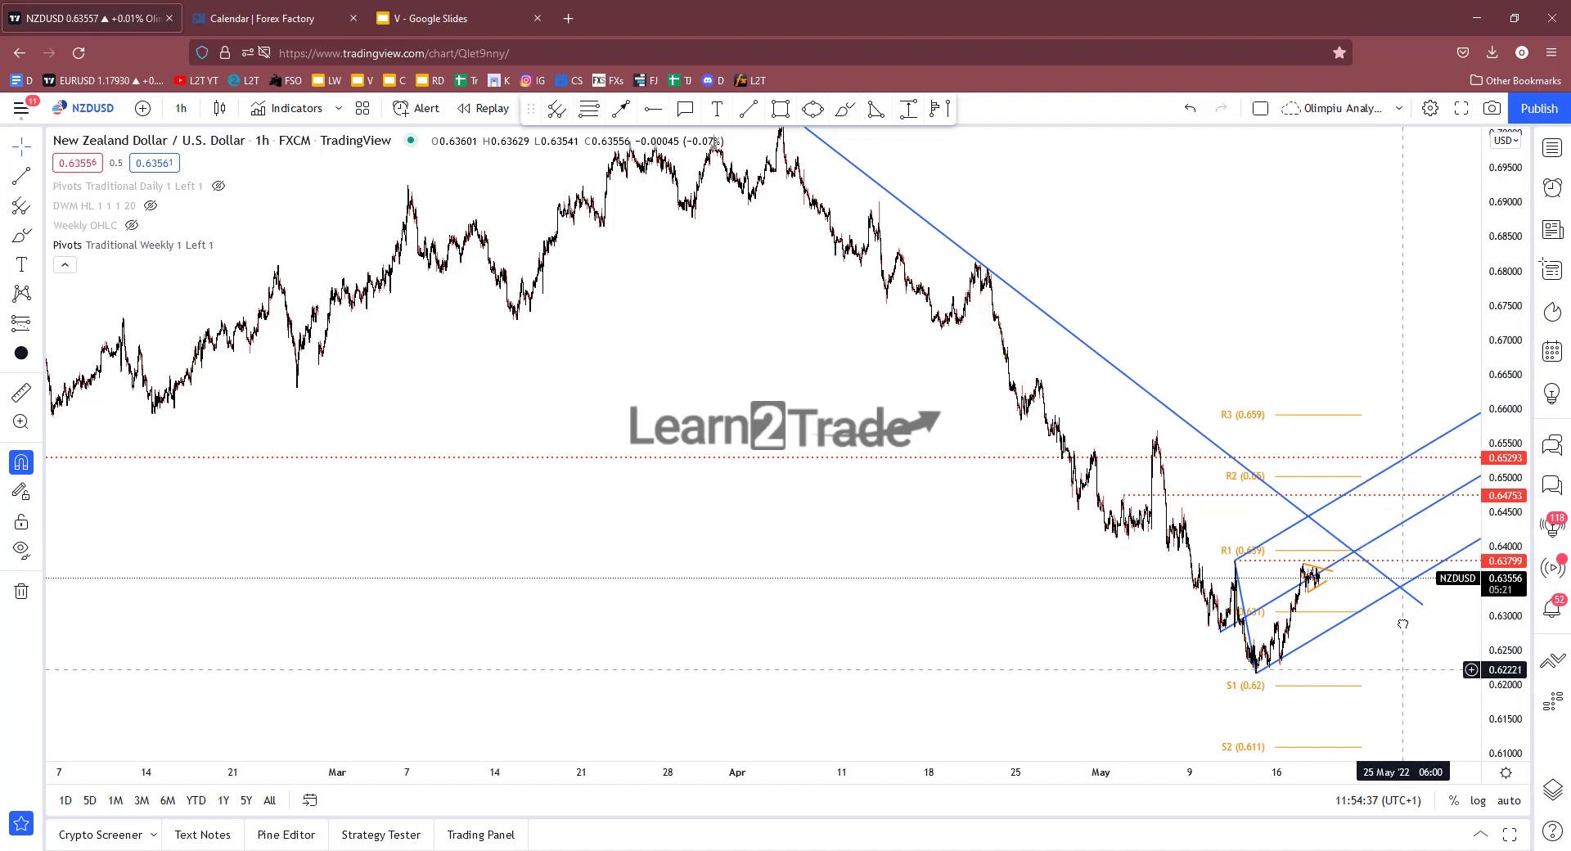
drag(1402, 624, 1421, 592)
scroll(1498, 685, up, 3)
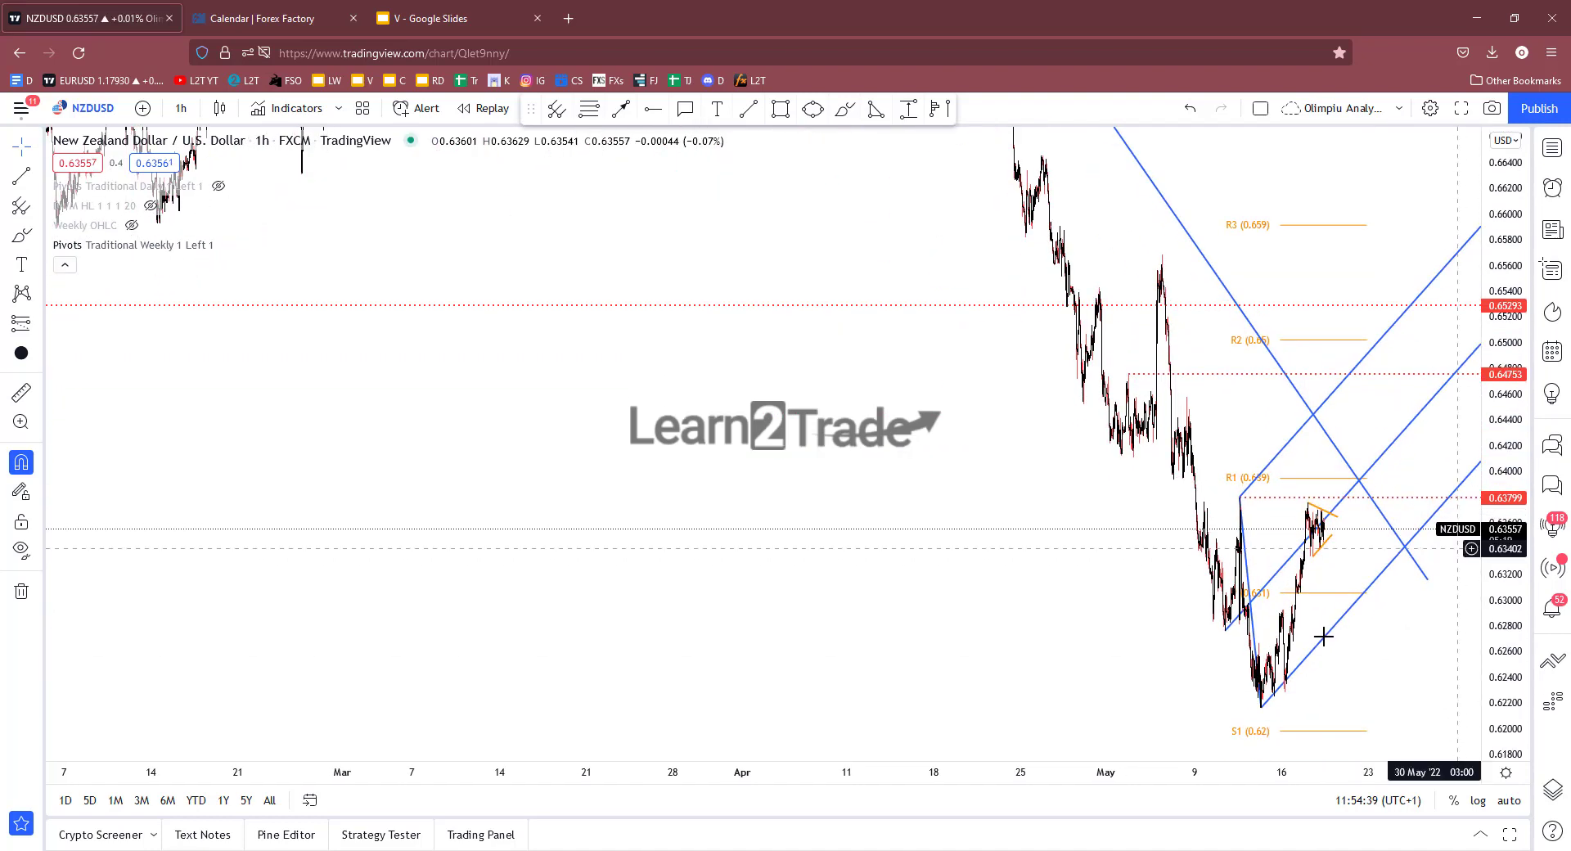
scroll(1404, 688, up, 2)
scroll(1403, 688, up, 2)
scroll(1427, 688, up, 1)
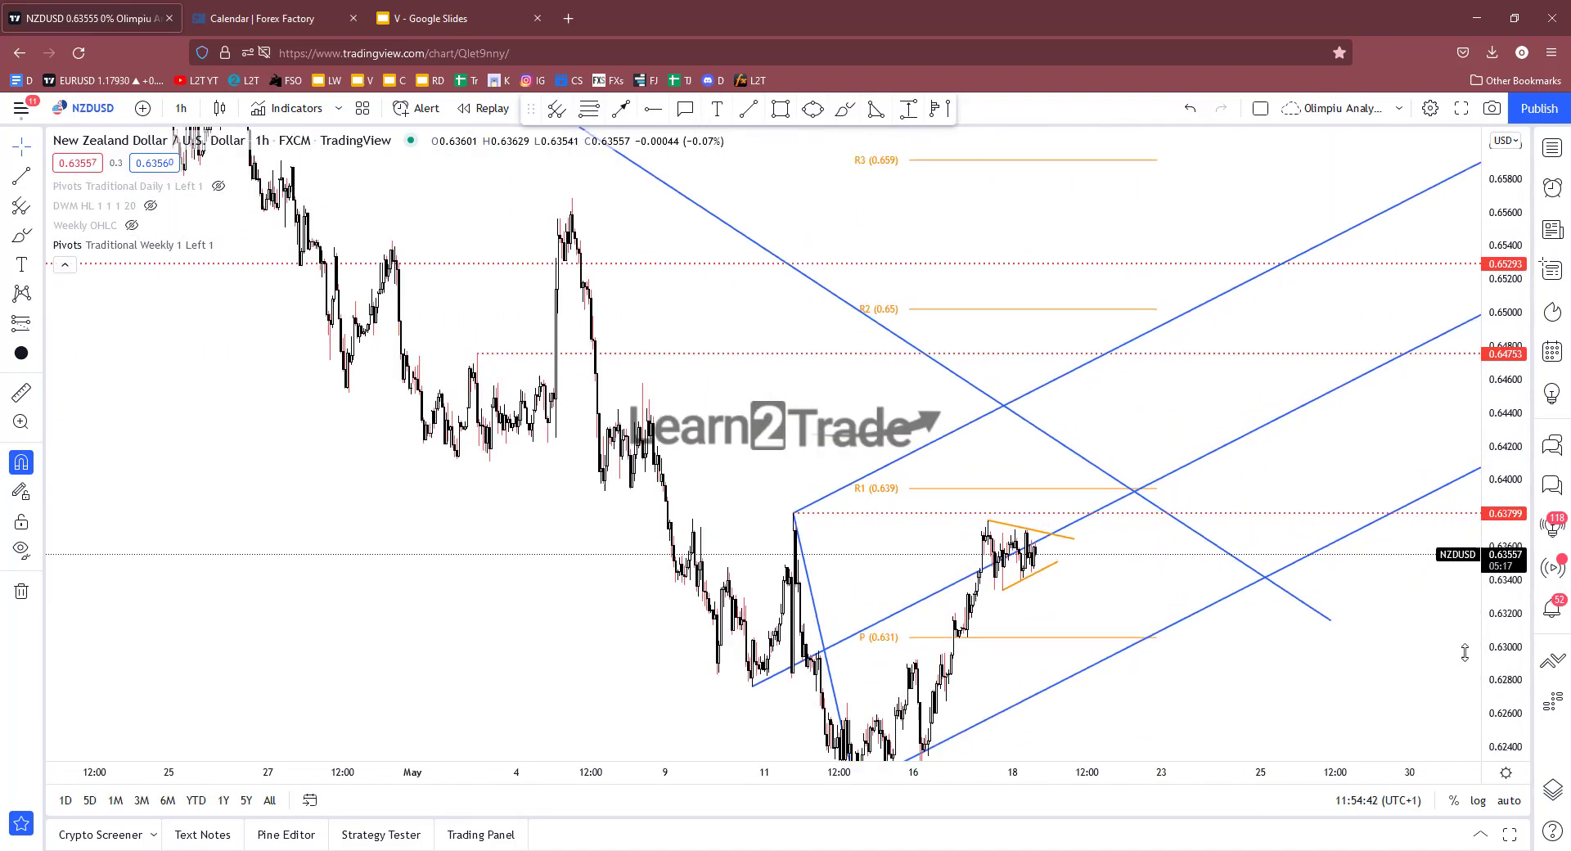
drag(1271, 667, 1412, 585)
scroll(1014, 683, up, 6)
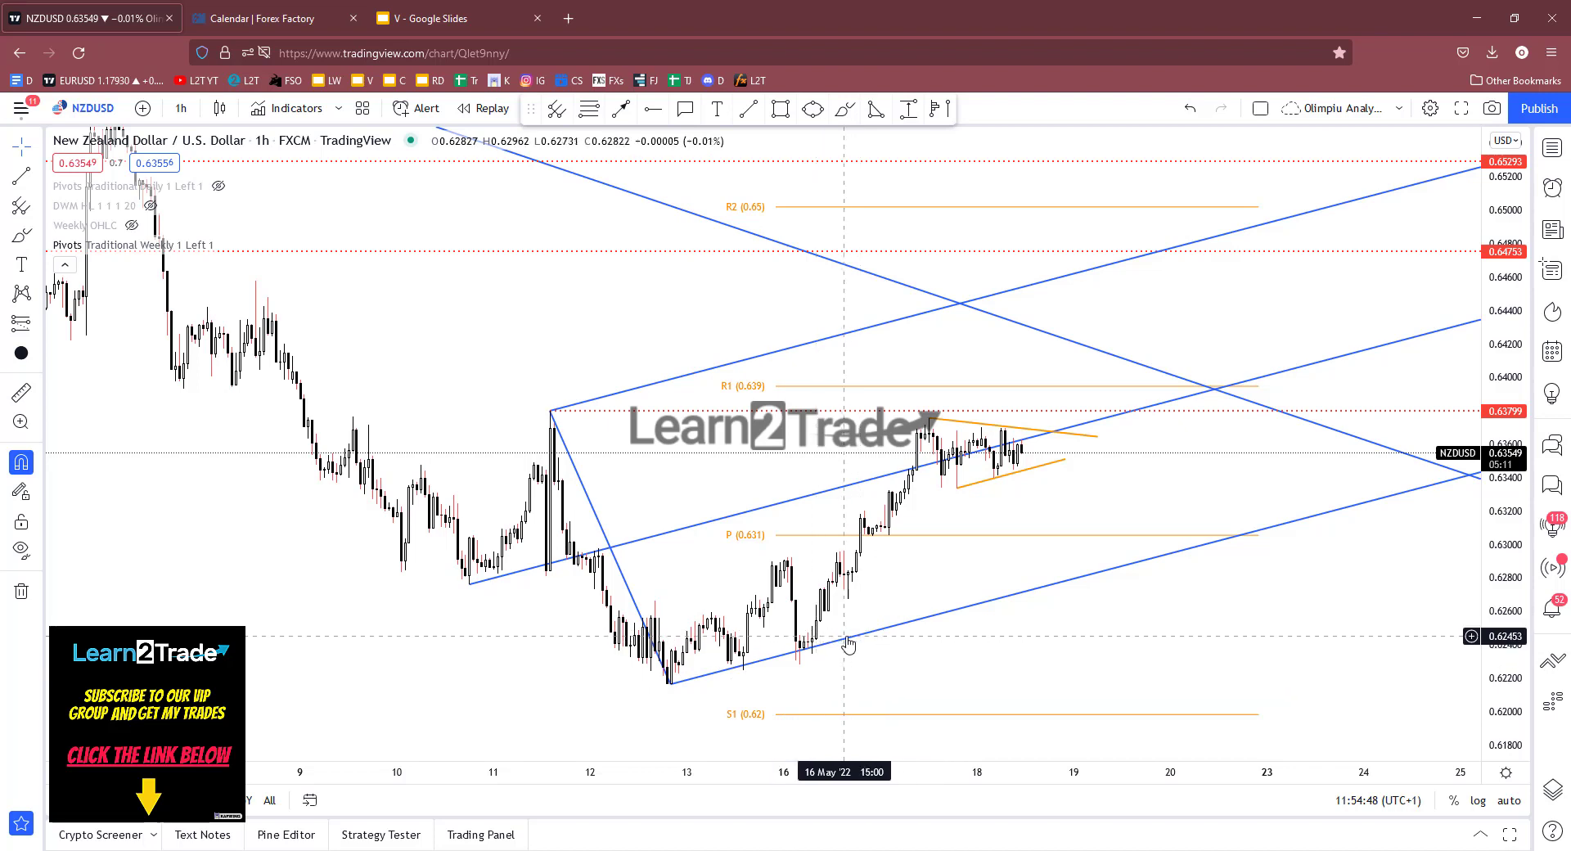
drag(1525, 699, 1523, 669)
drag(1184, 686, 1262, 683)
scroll(1262, 683, up, 1)
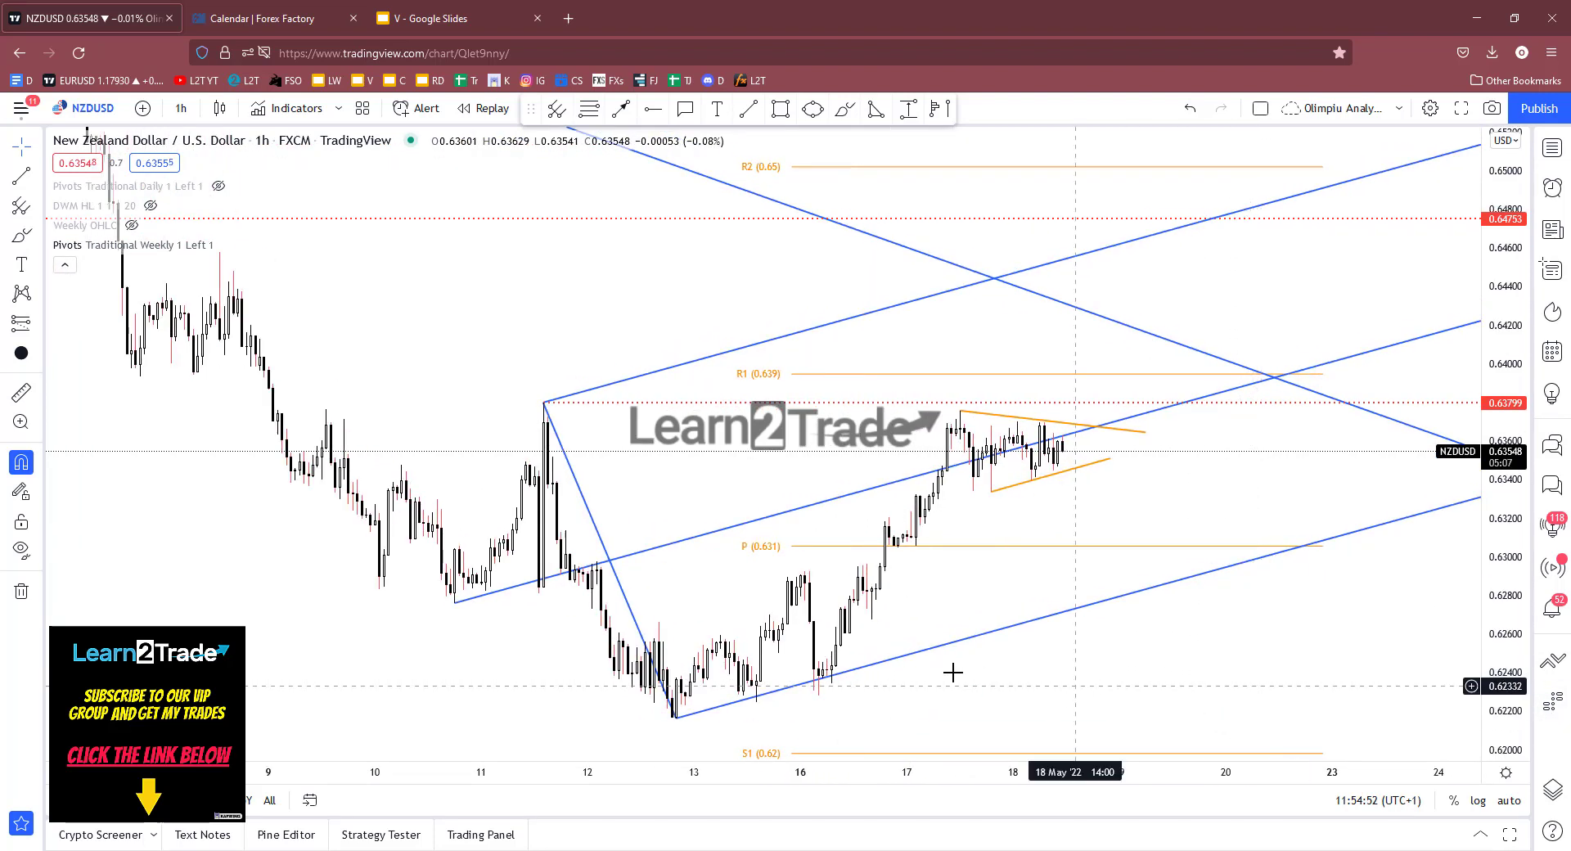
drag(1515, 708, 1515, 691)
drag(1218, 676, 1260, 659)
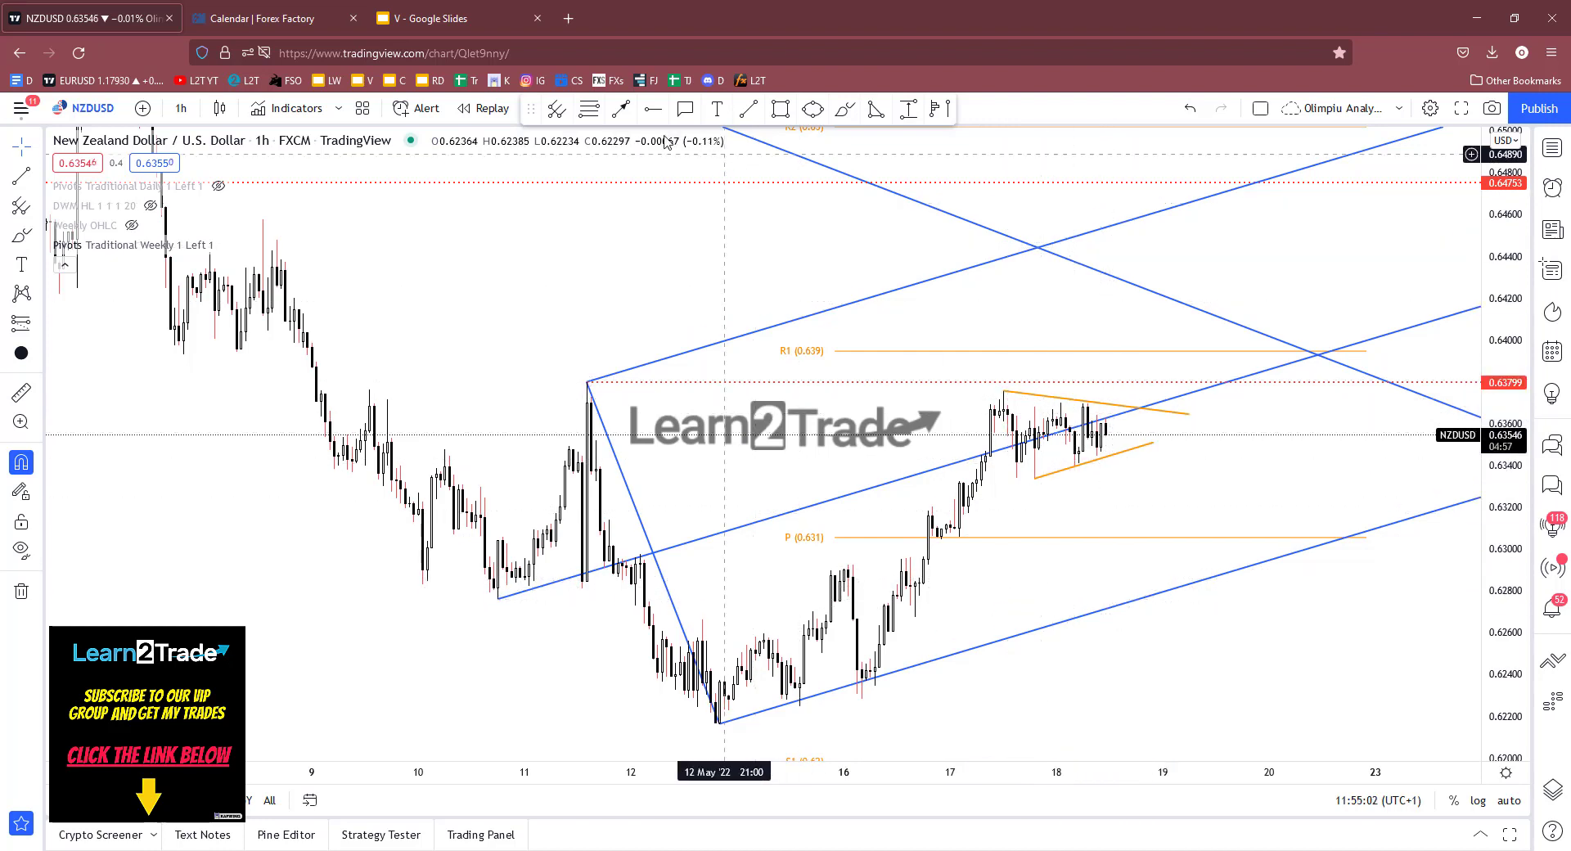
Step: Add a horizontal level at 0.63757 on the recent high, just below the 0.63799 line
key(alt+h)
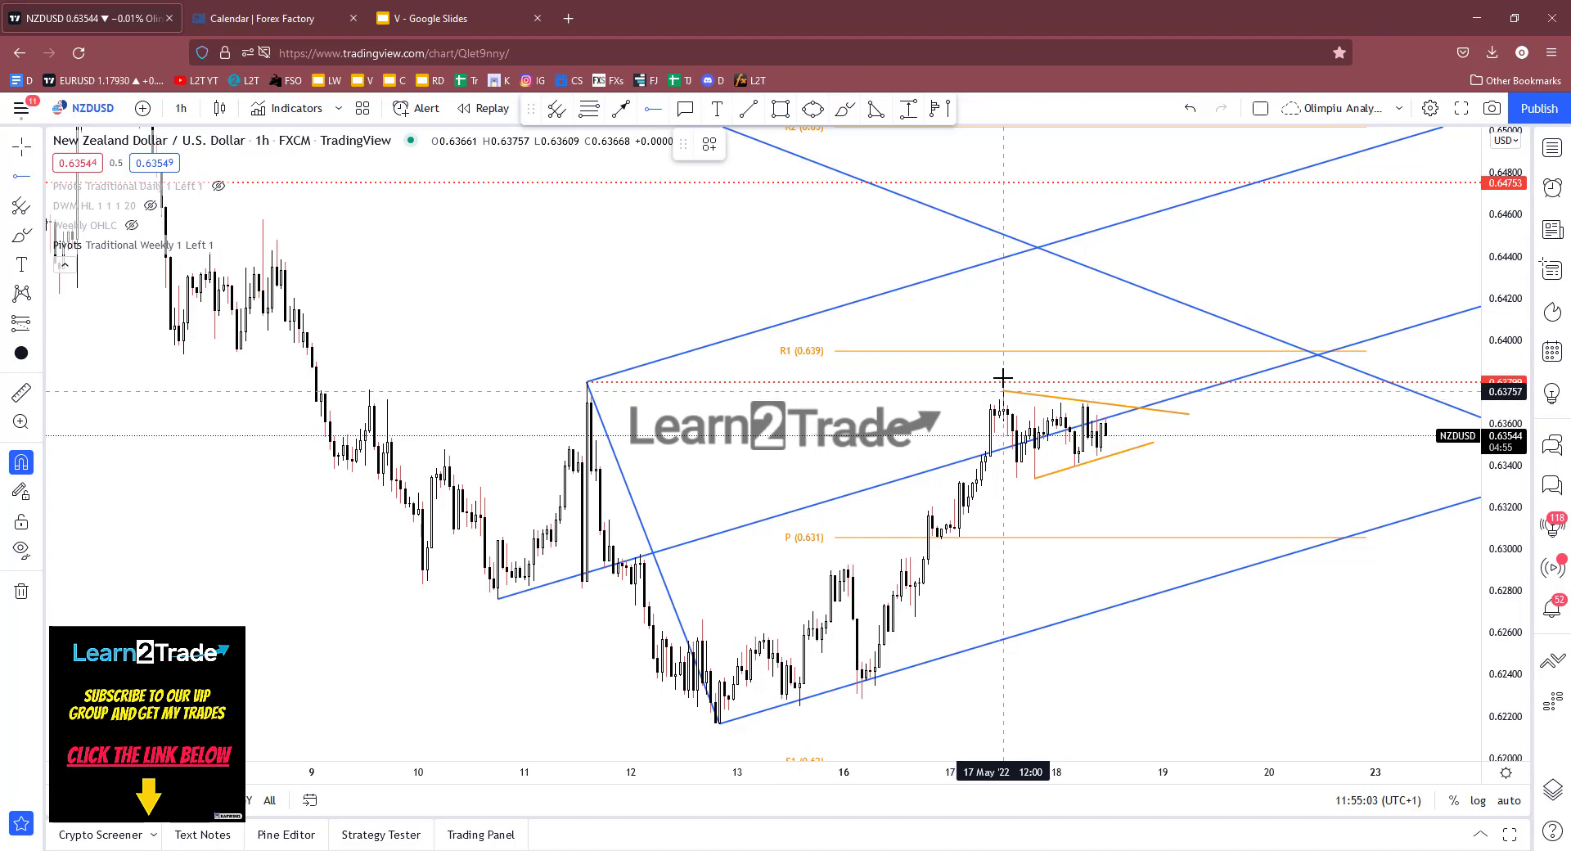
click(1103, 575)
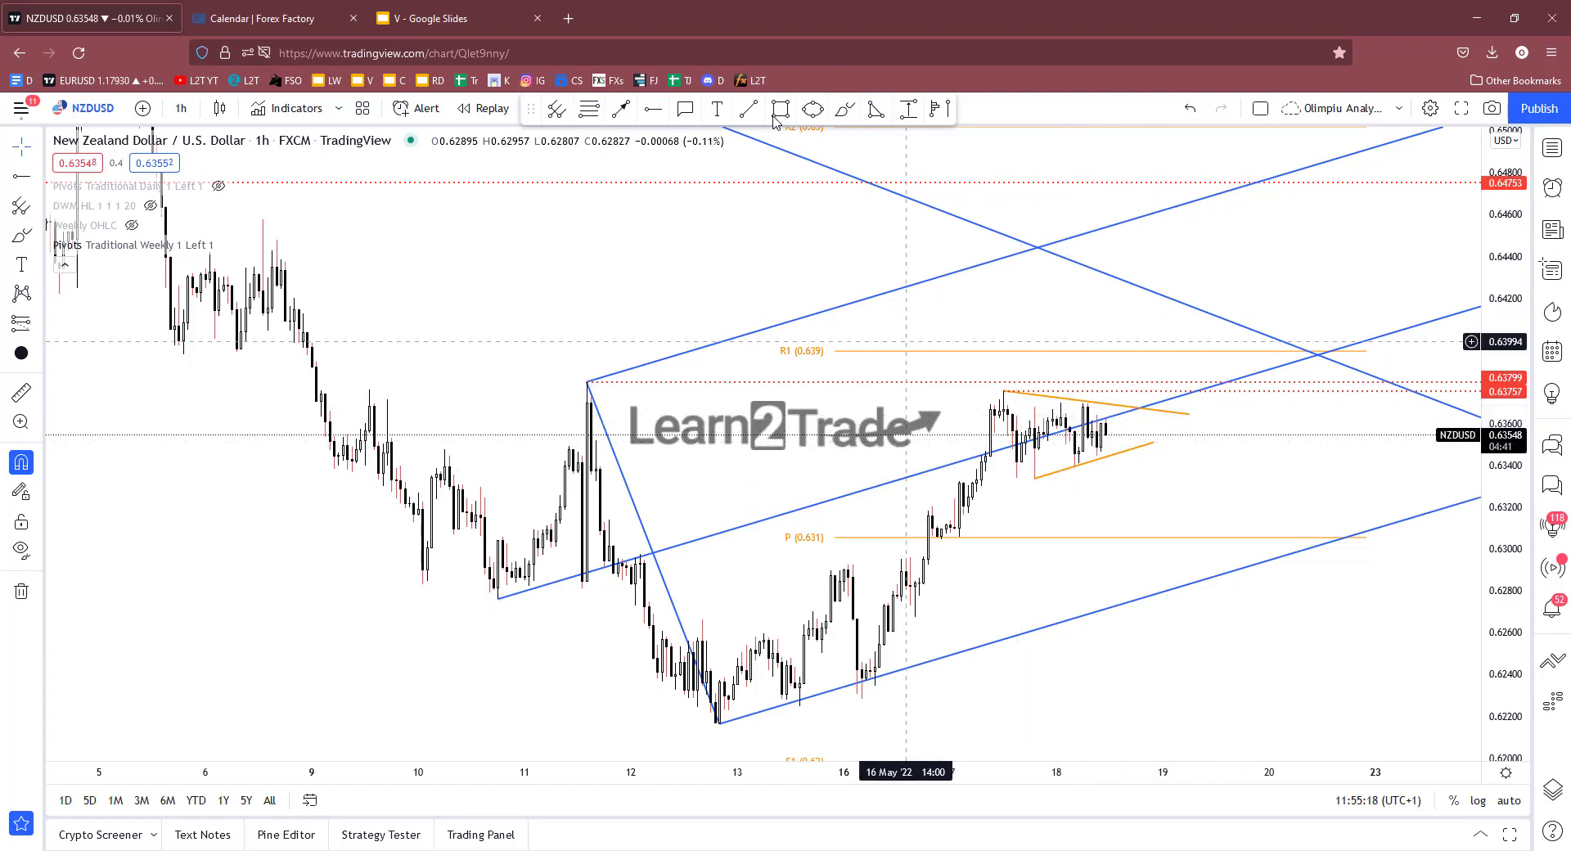
key(Escape)
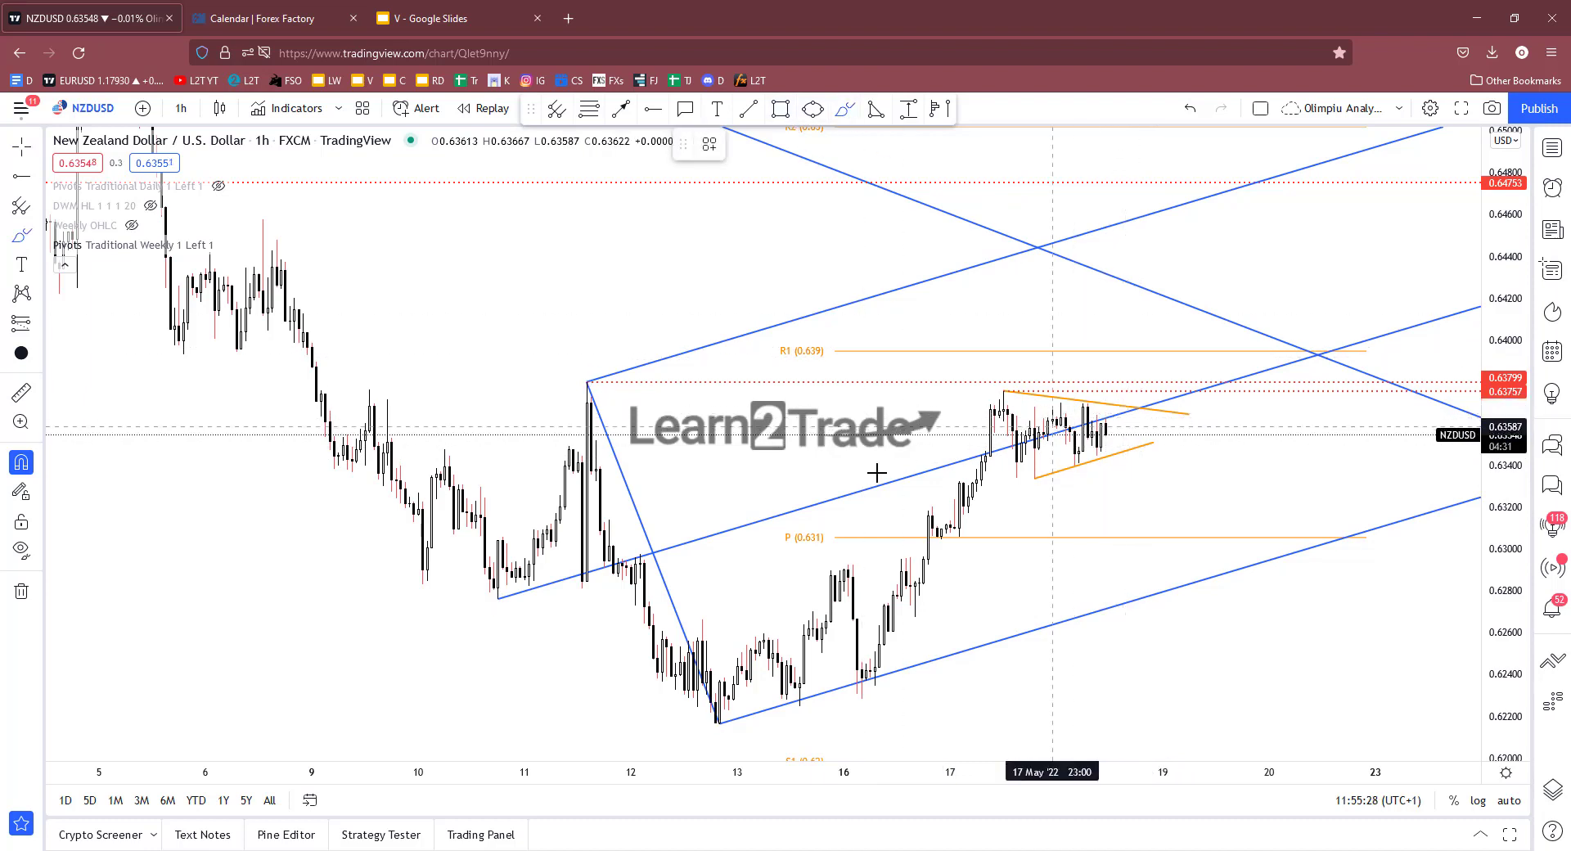
click(1122, 416)
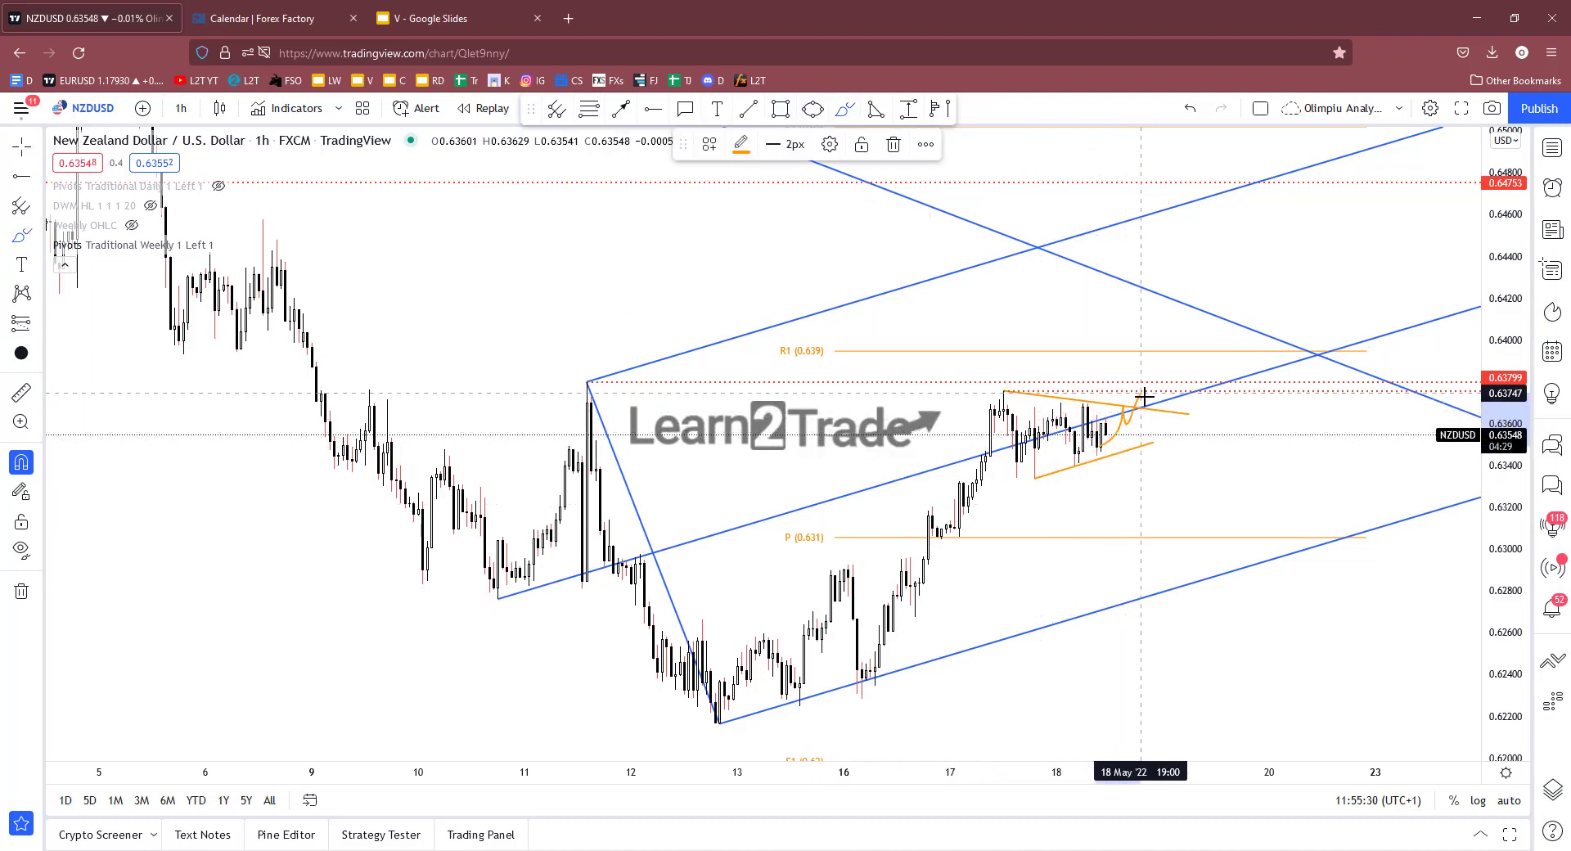
mouse_move(1240, 380)
mouse_down()
mouse_move(605, 381)
mouse_move(1318, 387)
mouse_move(1135, 415)
mouse_move(1149, 413)
mouse_up()
drag(1136, 489, 1220, 508)
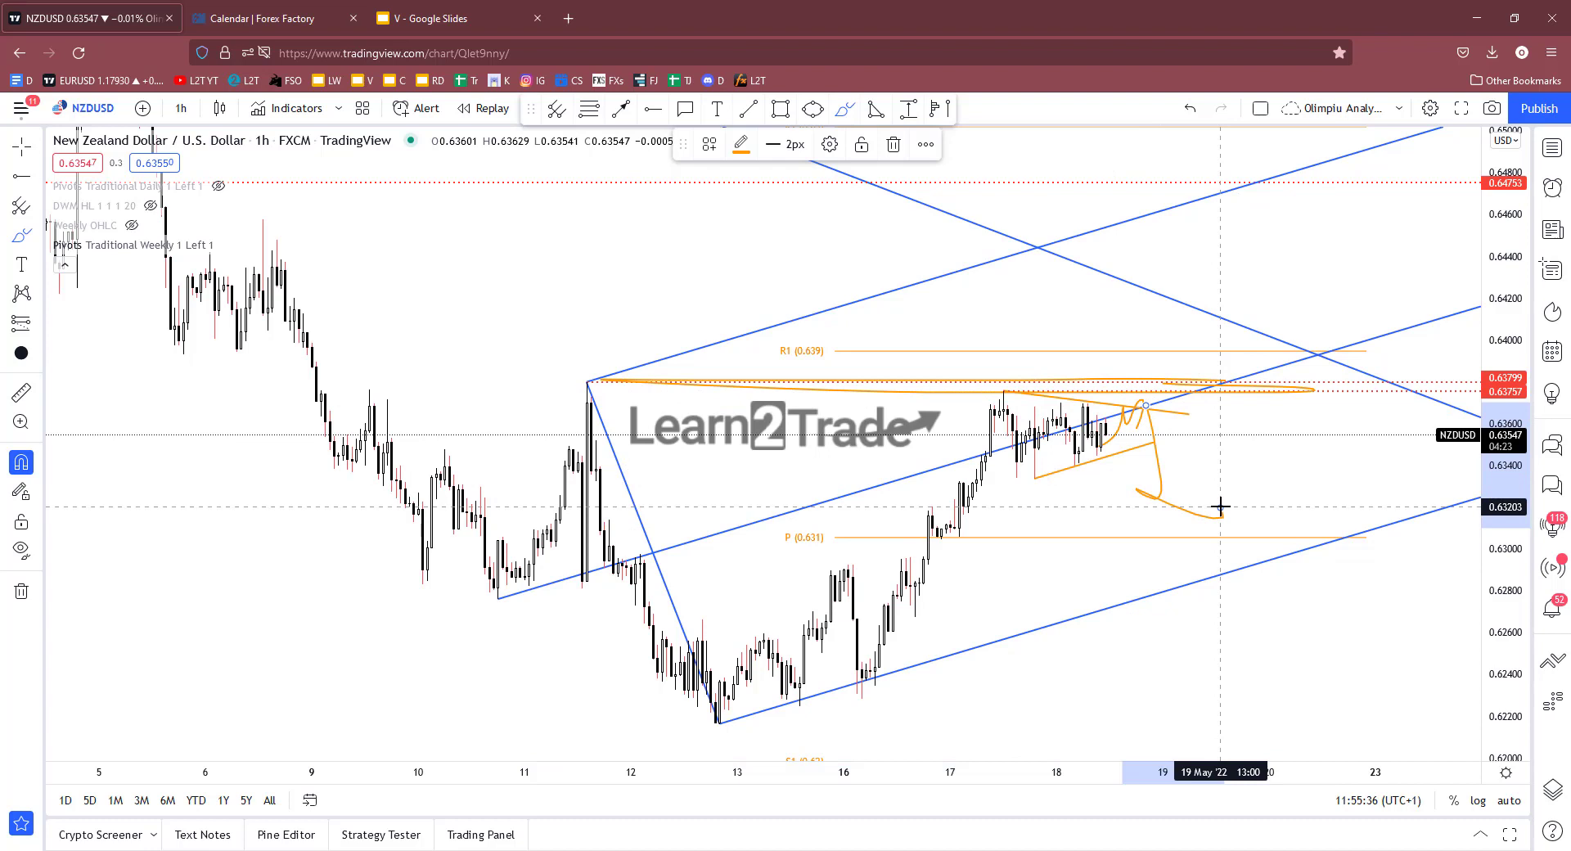
key(ctrl+z)
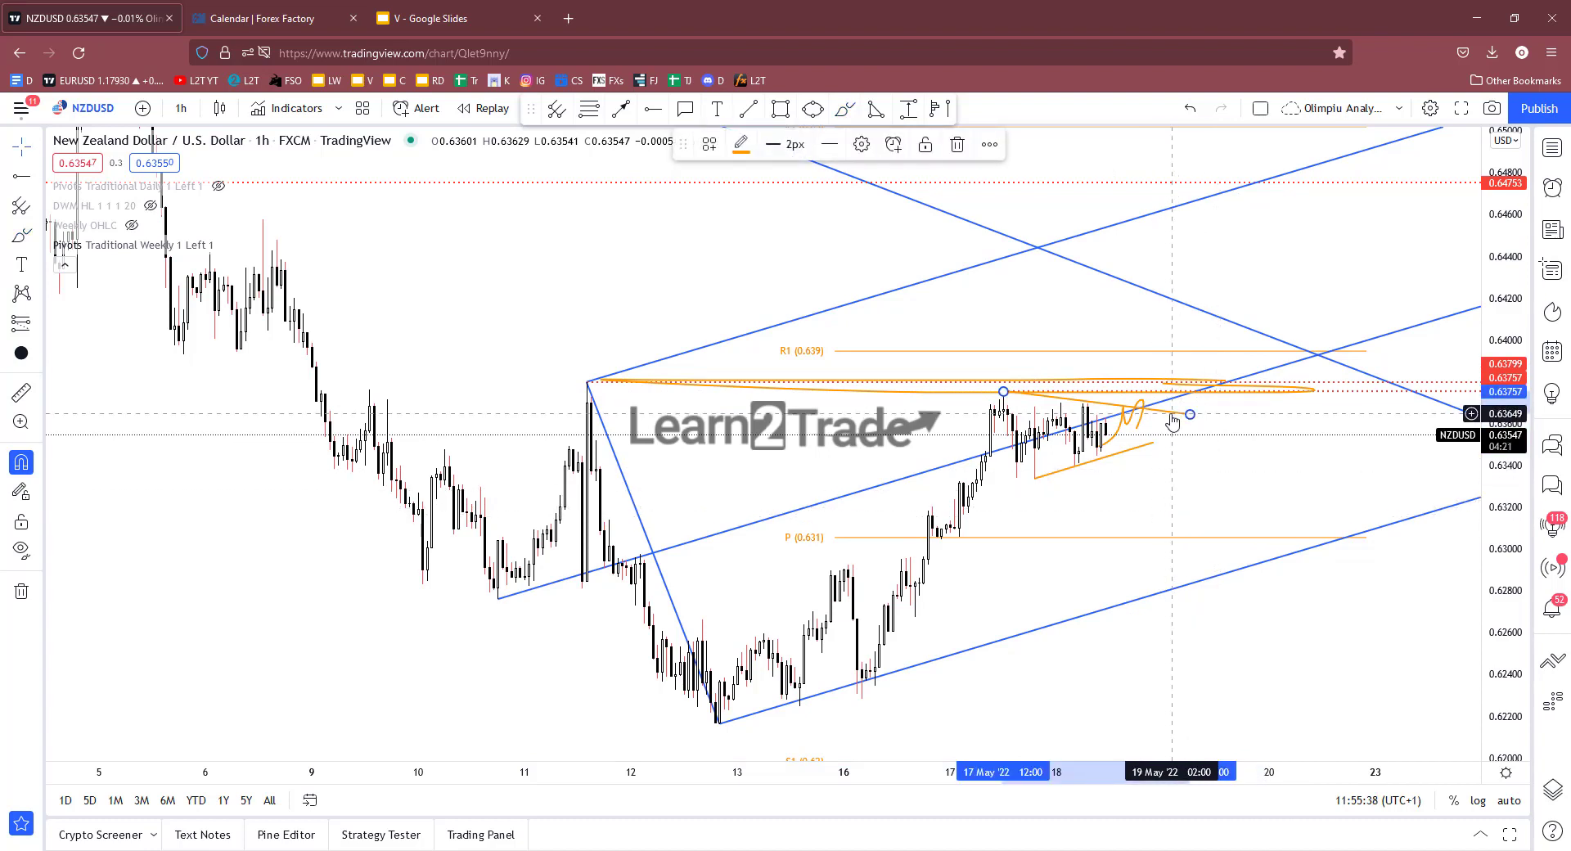
key(ctrl+z)
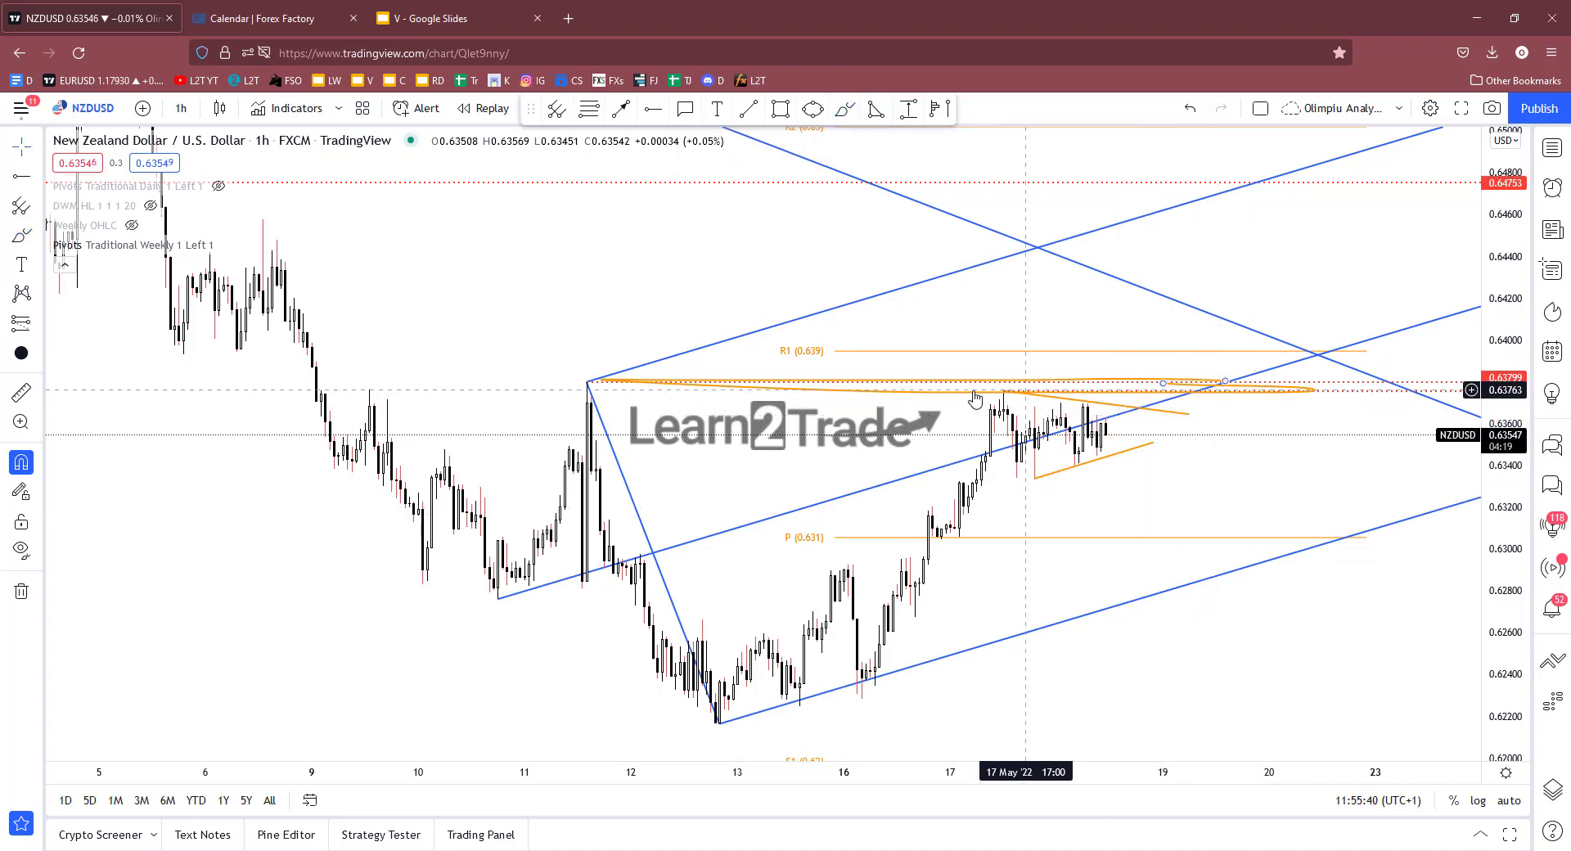
click(919, 400)
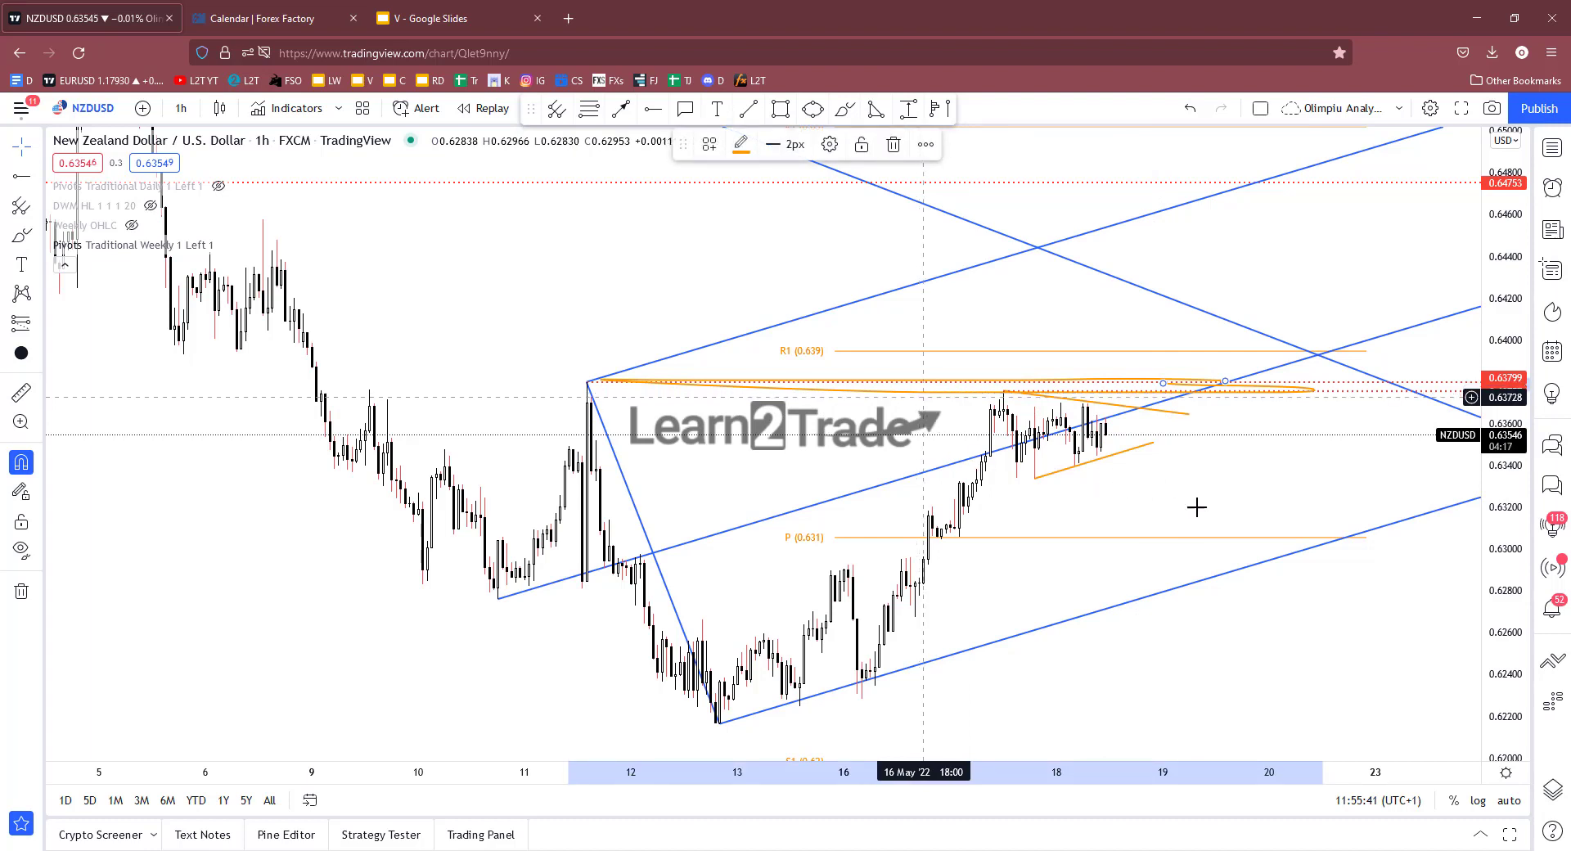
key(Delete)
scroll(1235, 466, left, 5)
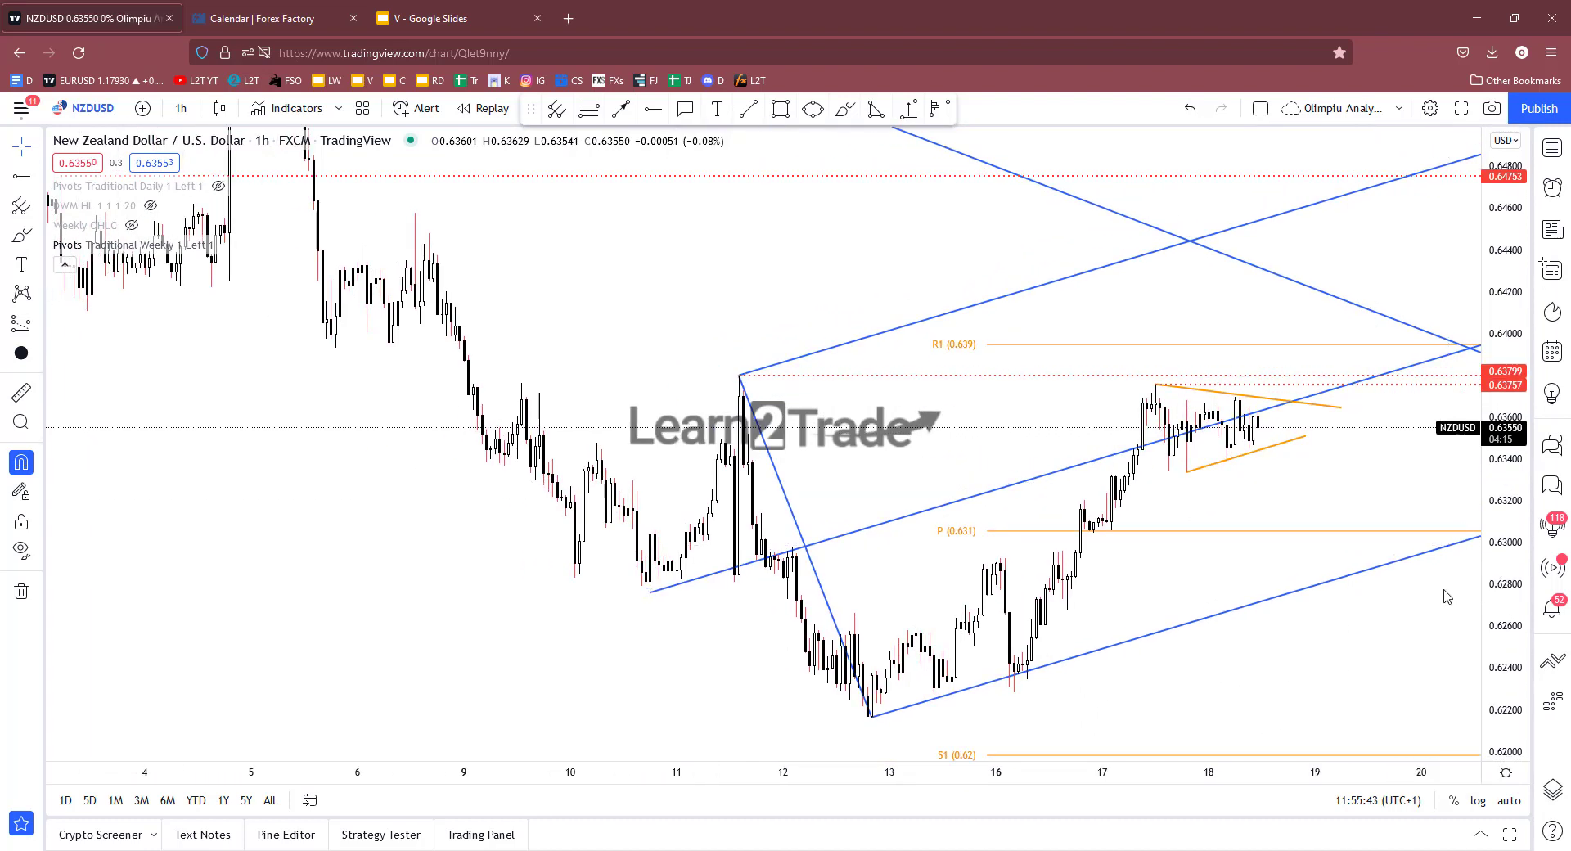
scroll(1259, 608, right, 5)
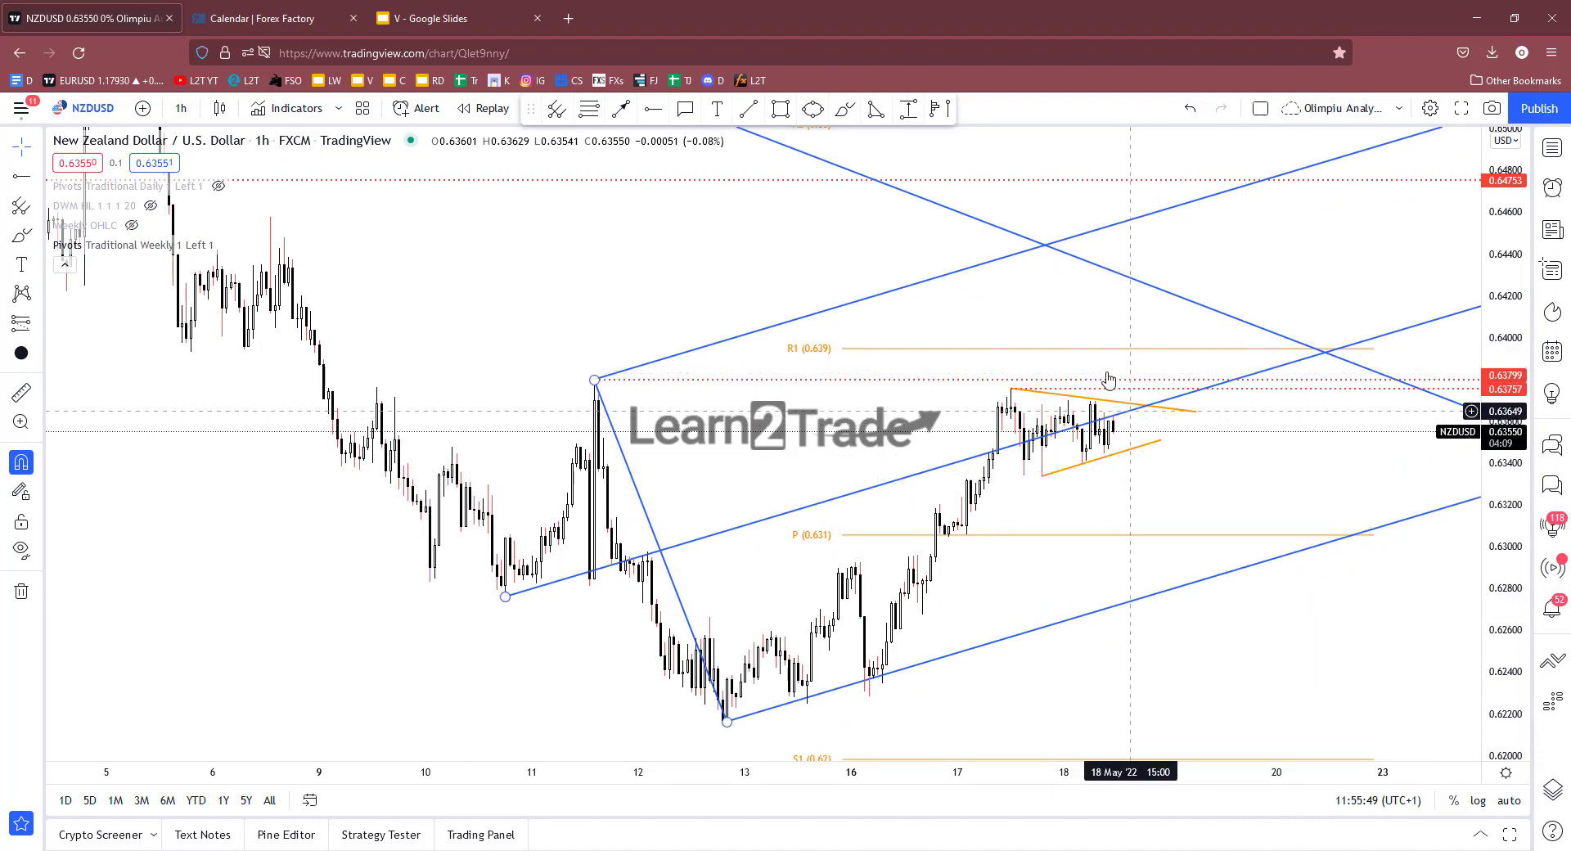
click(845, 108)
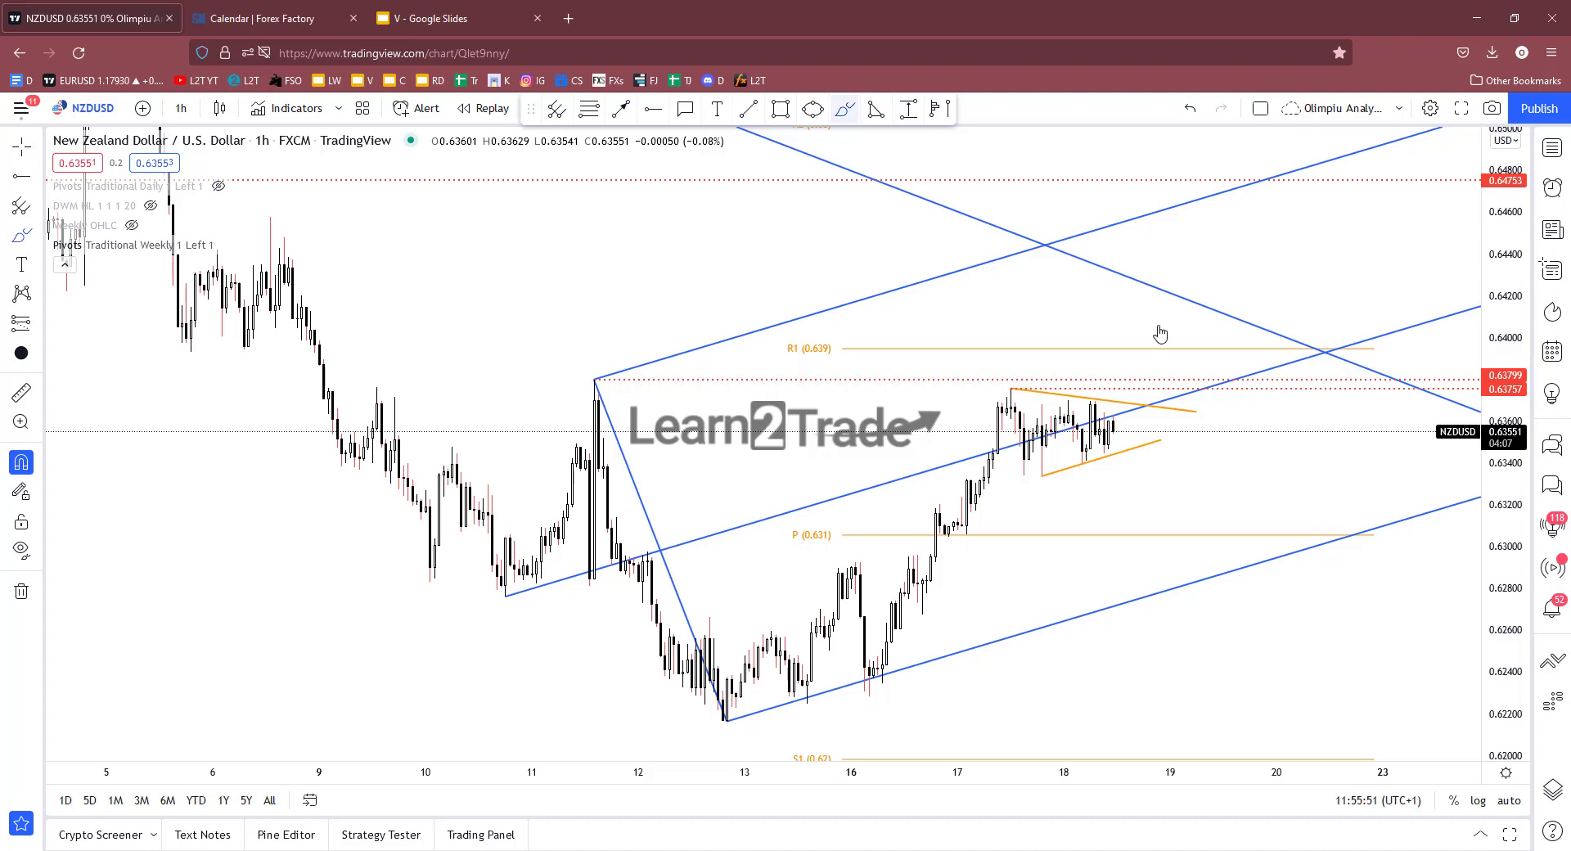
mouse_move(1117, 438)
mouse_down()
mouse_move(1126, 353)
mouse_move(1165, 398)
mouse_move(1210, 295)
mouse_move(1210, 319)
mouse_move(1273, 311)
mouse_move(1329, 343)
mouse_move(1326, 210)
mouse_move(1346, 234)
mouse_up()
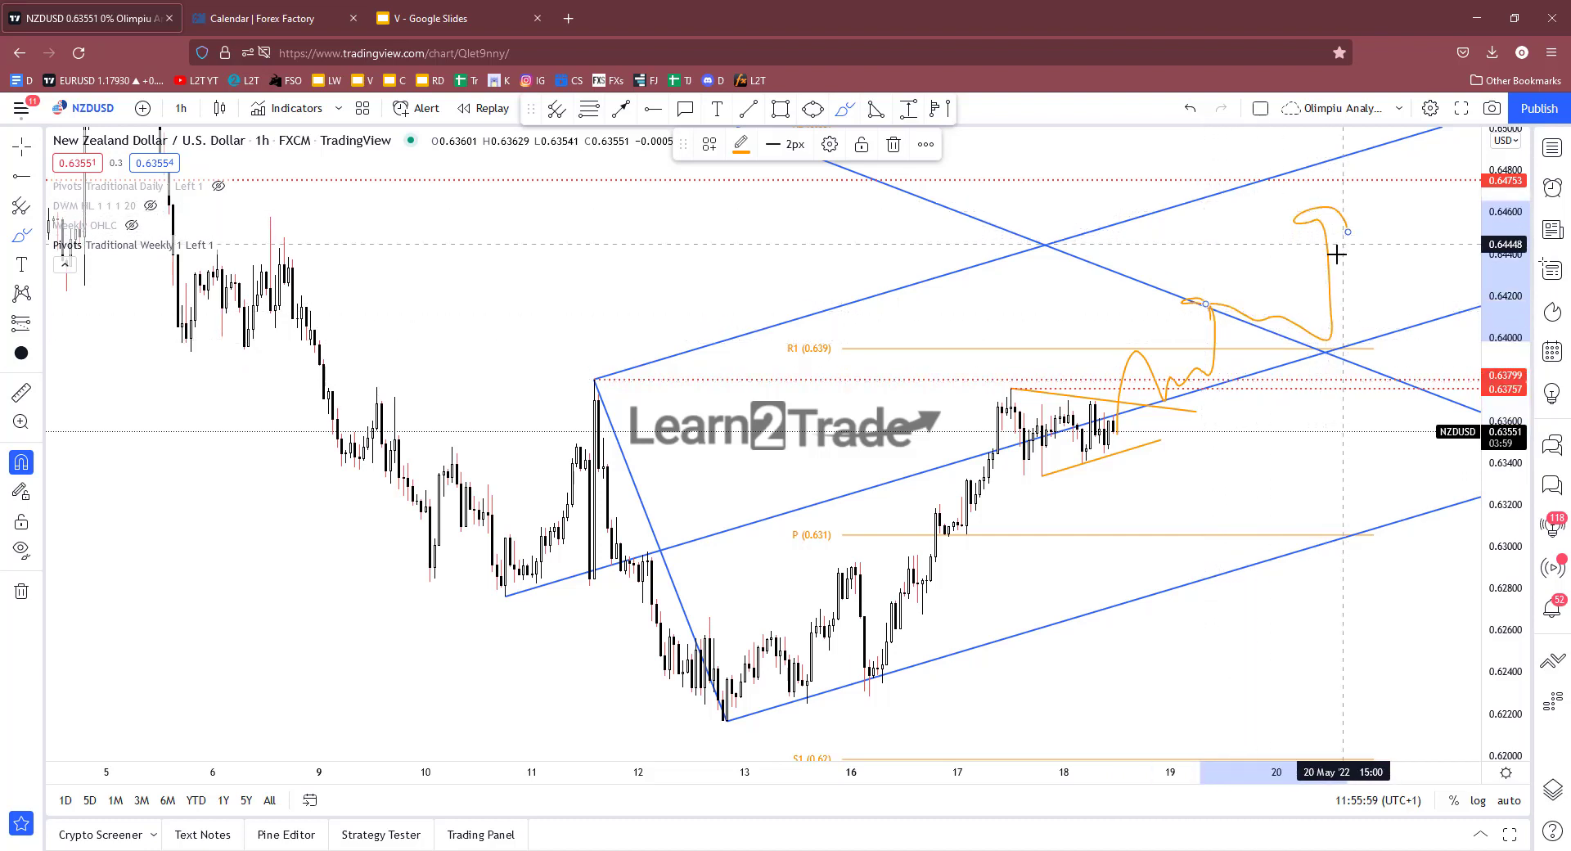
key(Delete)
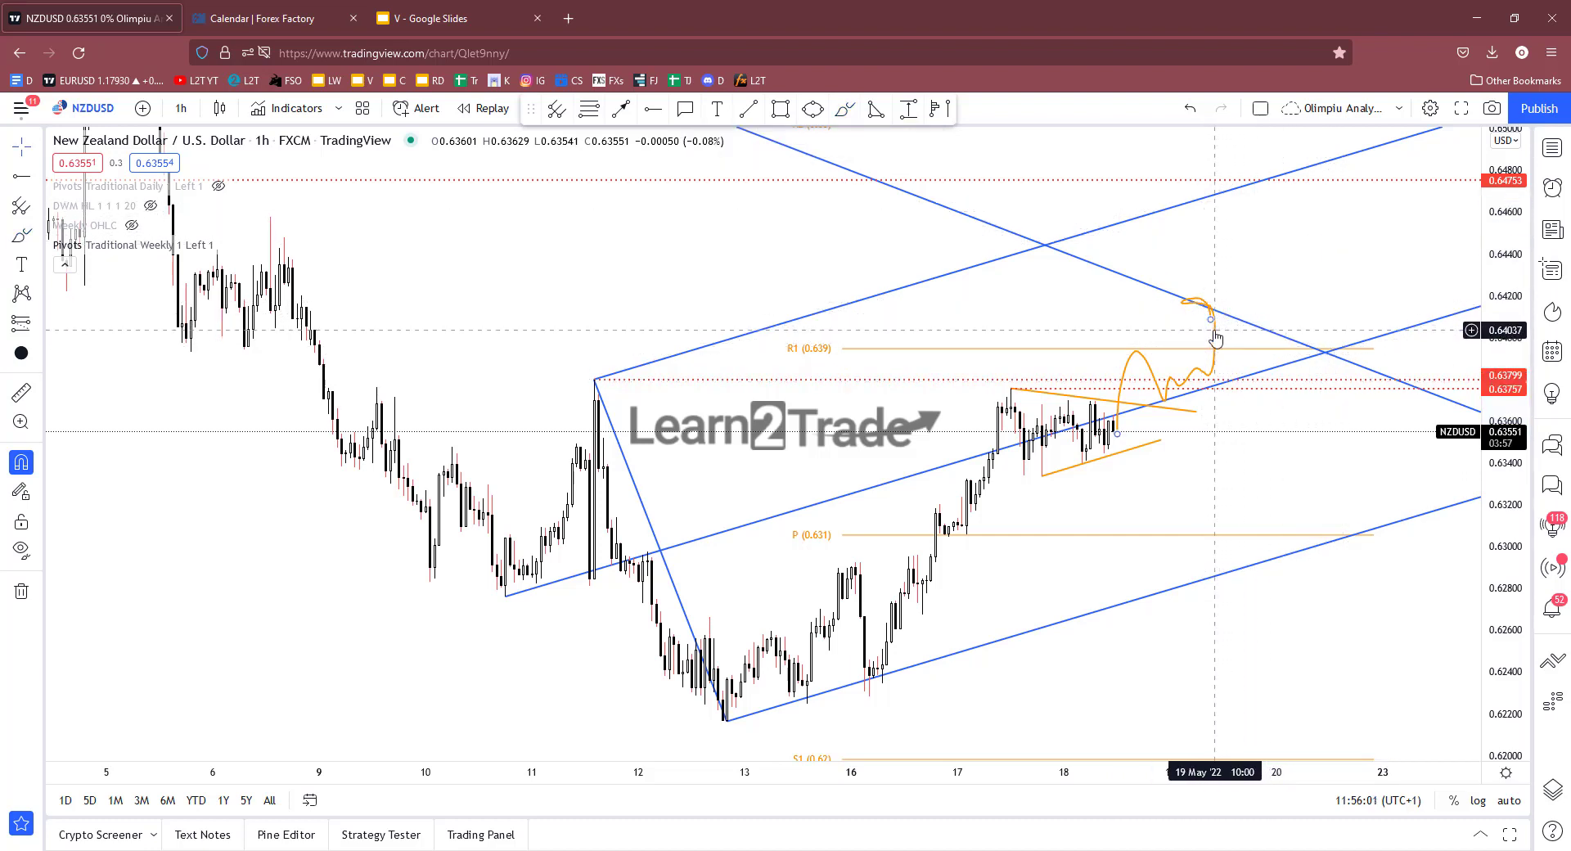
key(Delete)
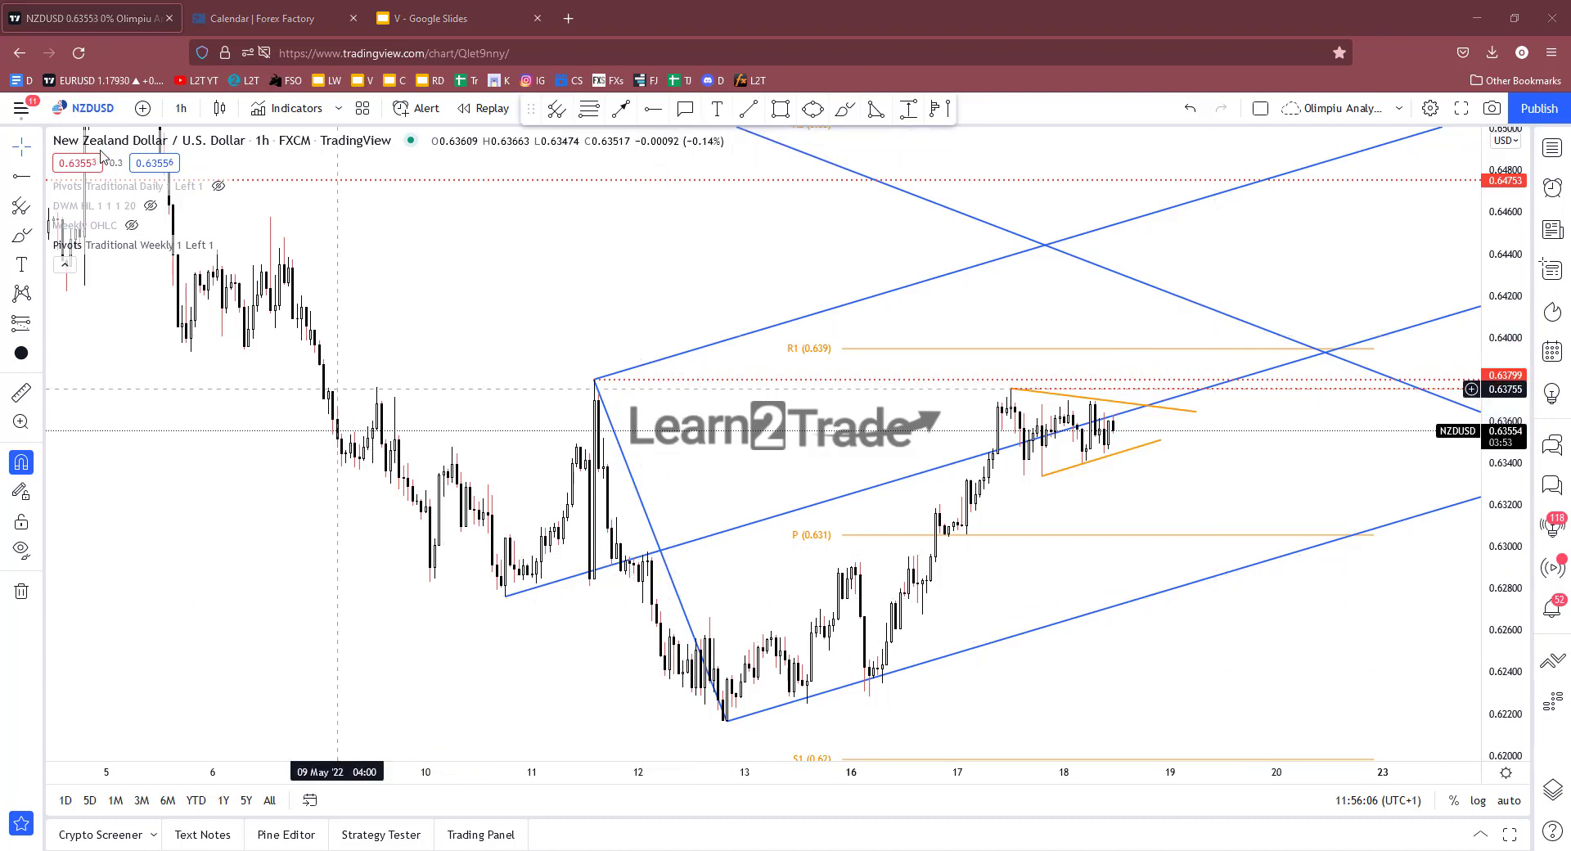
click(93, 109)
text(DXY)
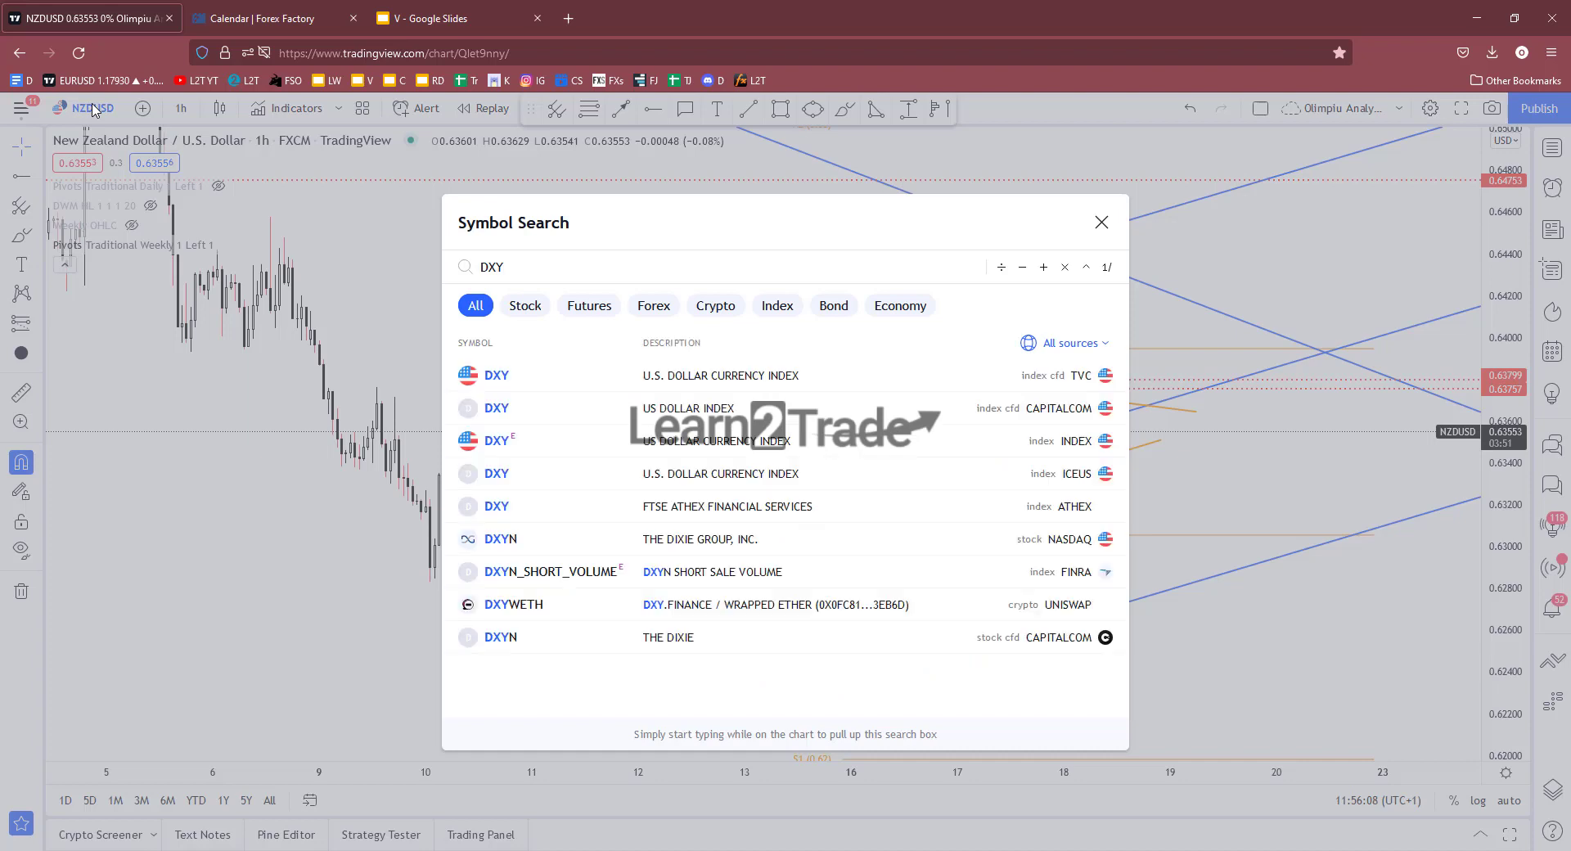
key(Return)
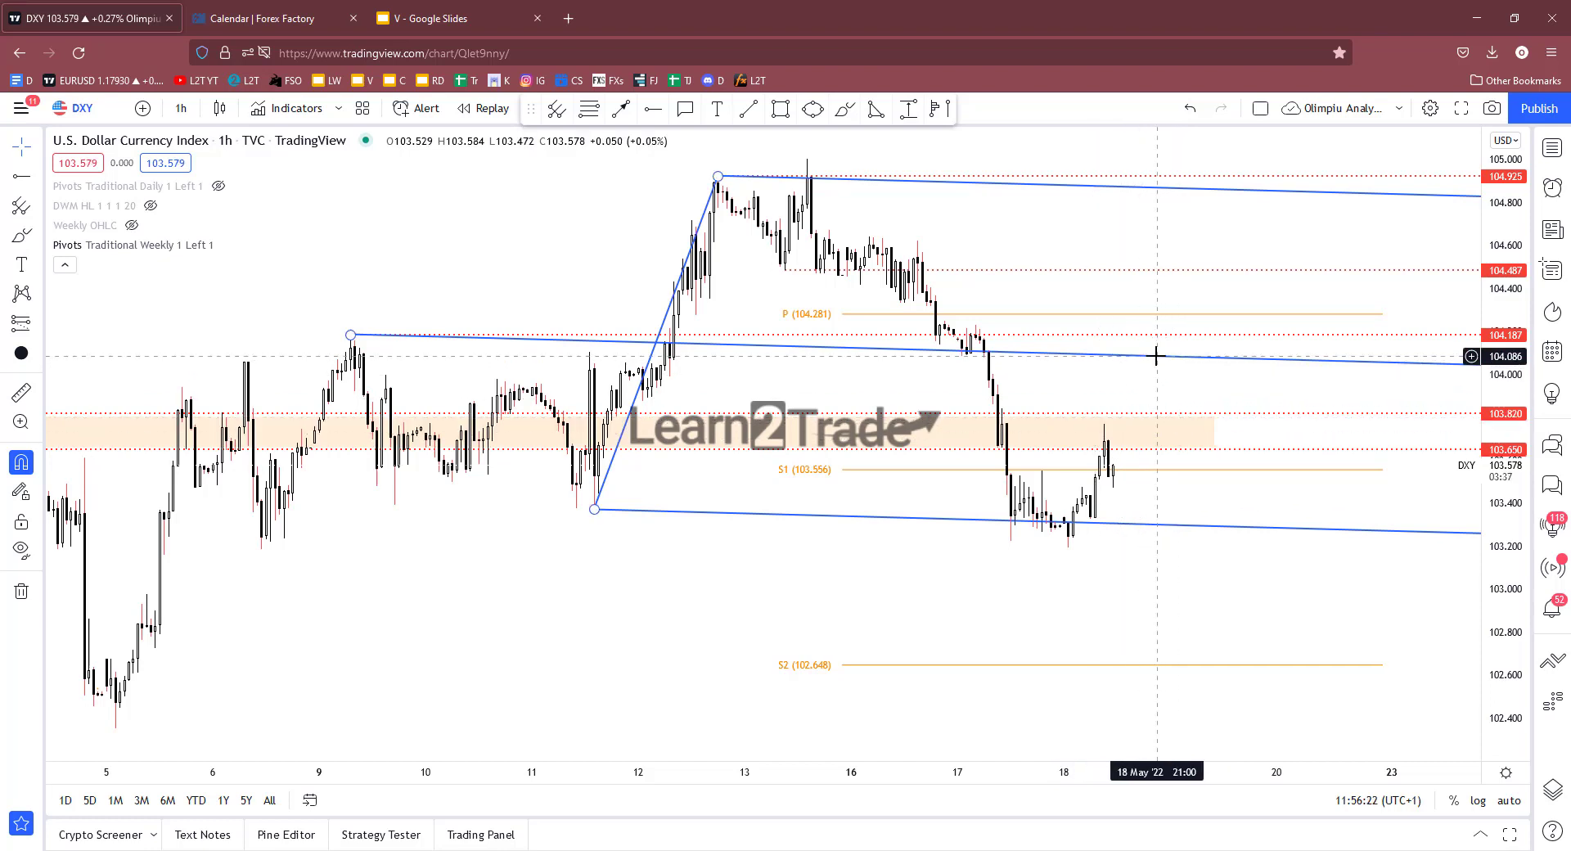
click(129, 151)
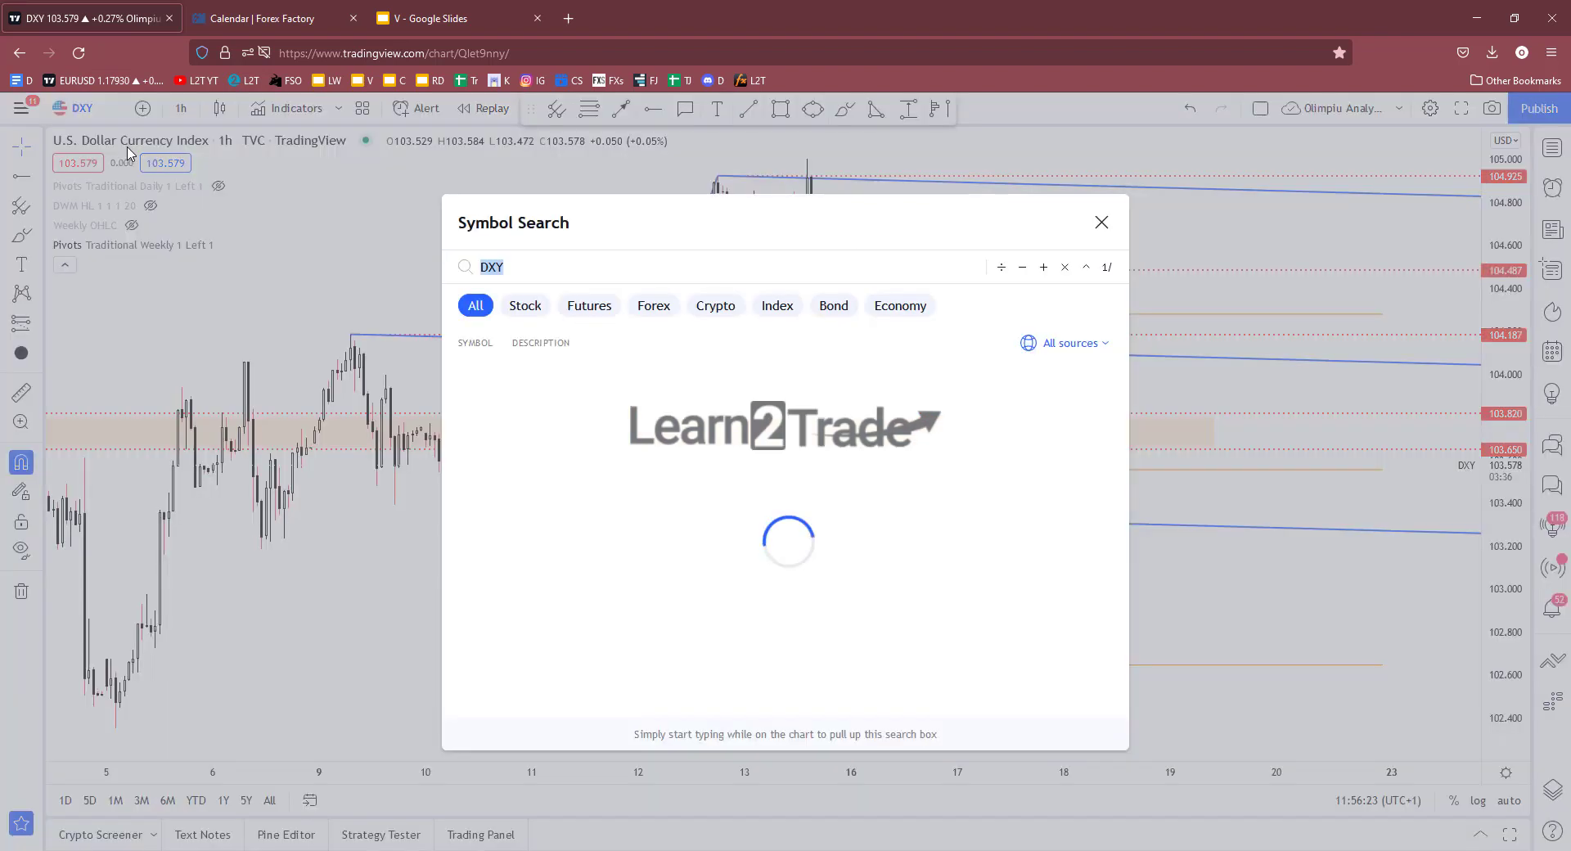
key(BackSpace)
key(BackSpace)
key(BackSpace)
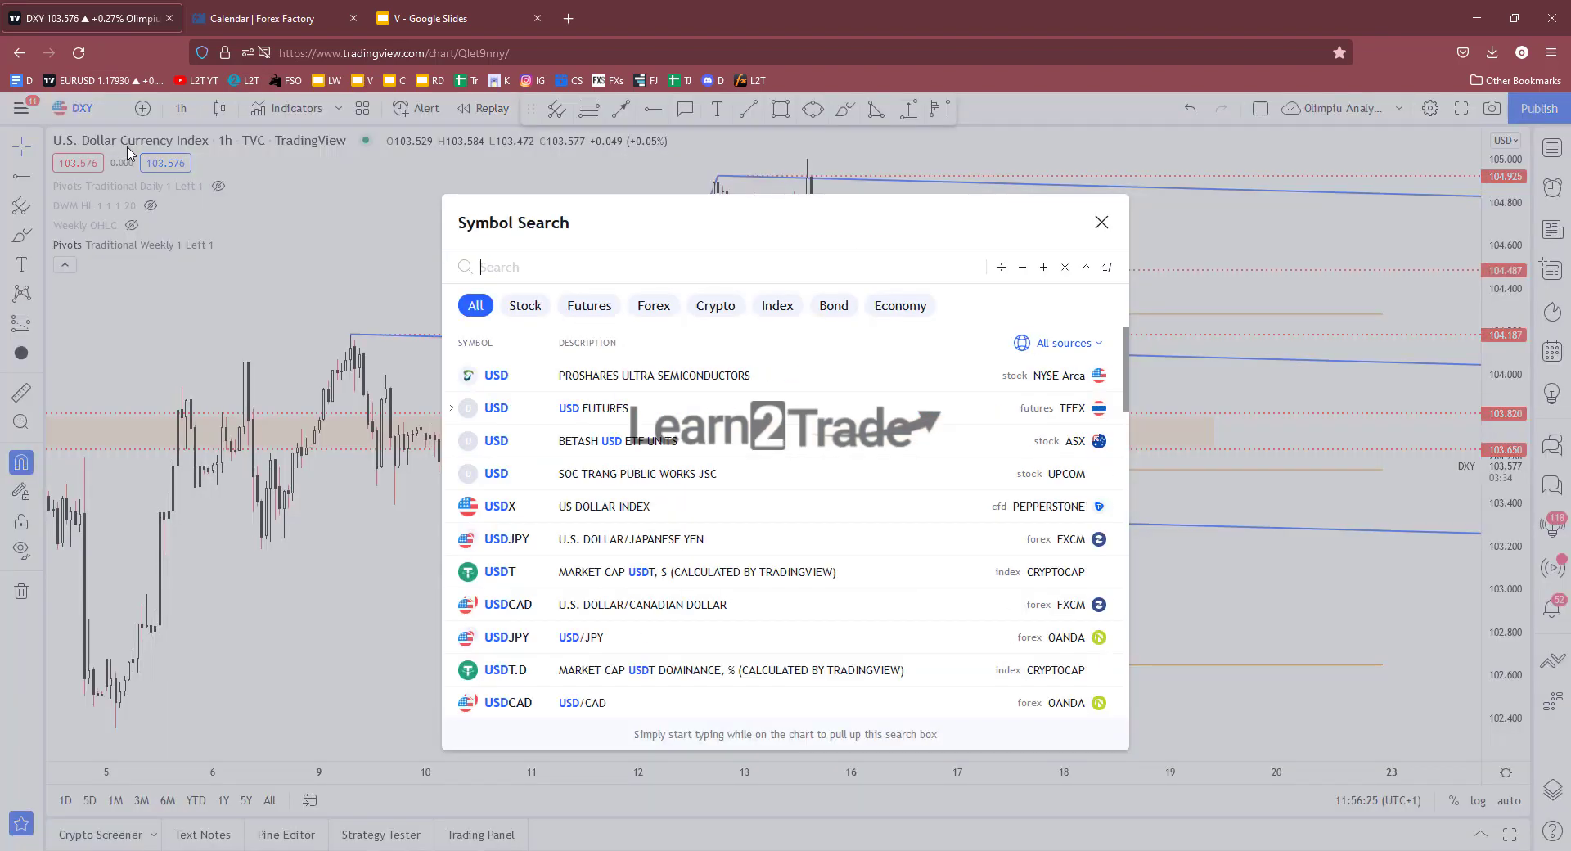
text(NZDUSD)
key(Down)
key(Return)
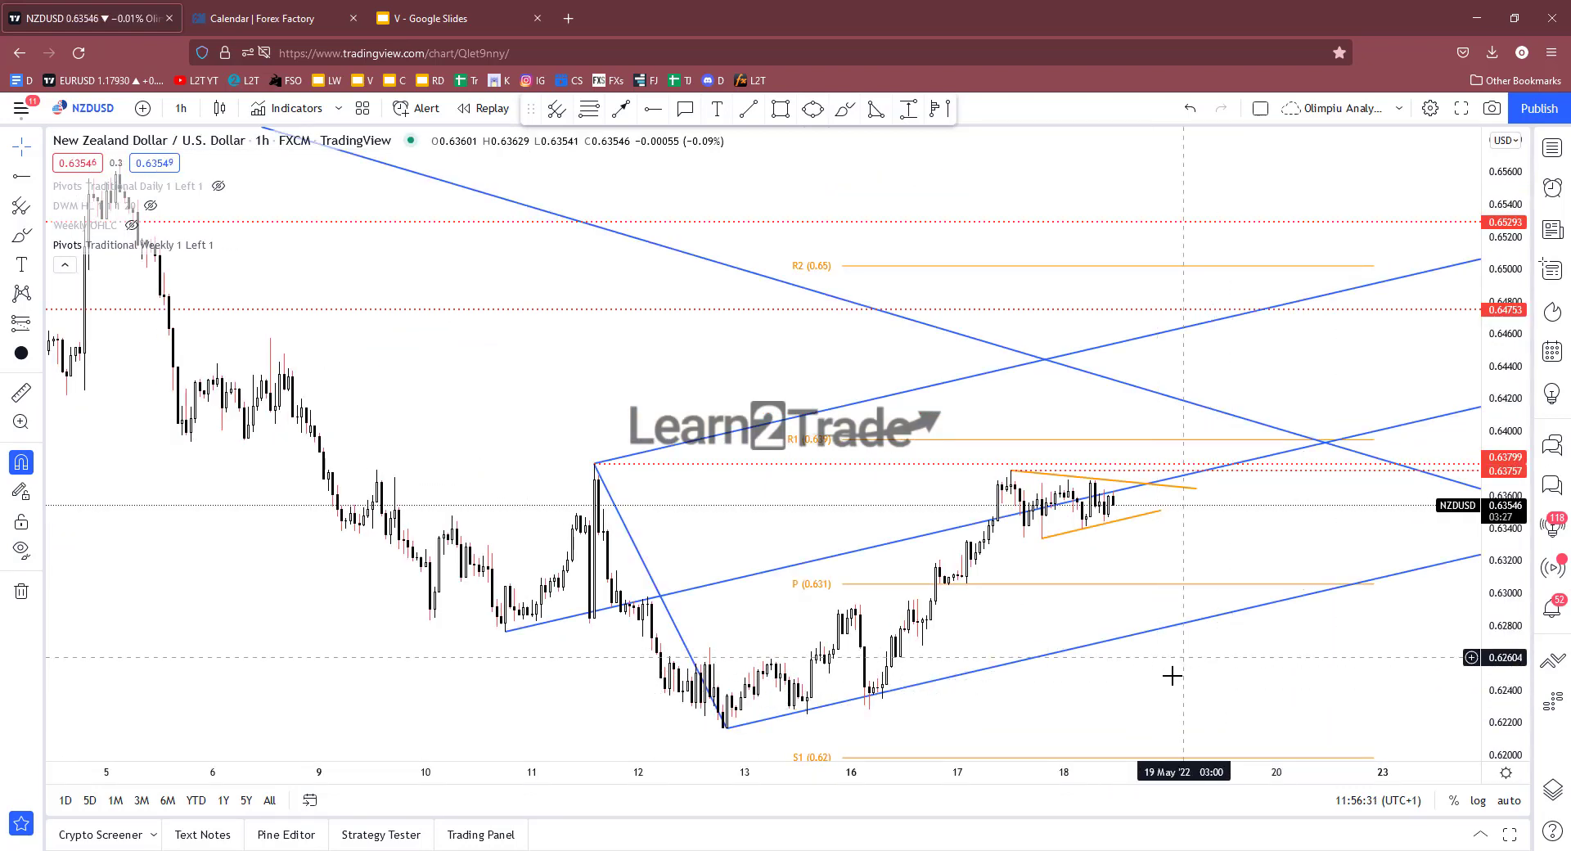
drag(1307, 651, 1405, 629)
drag(1505, 634, 1505, 303)
drag(1269, 672, 1389, 389)
drag(1504, 509, 1505, 568)
scroll(1382, 666, up, 1)
scroll(1374, 666, up, 3)
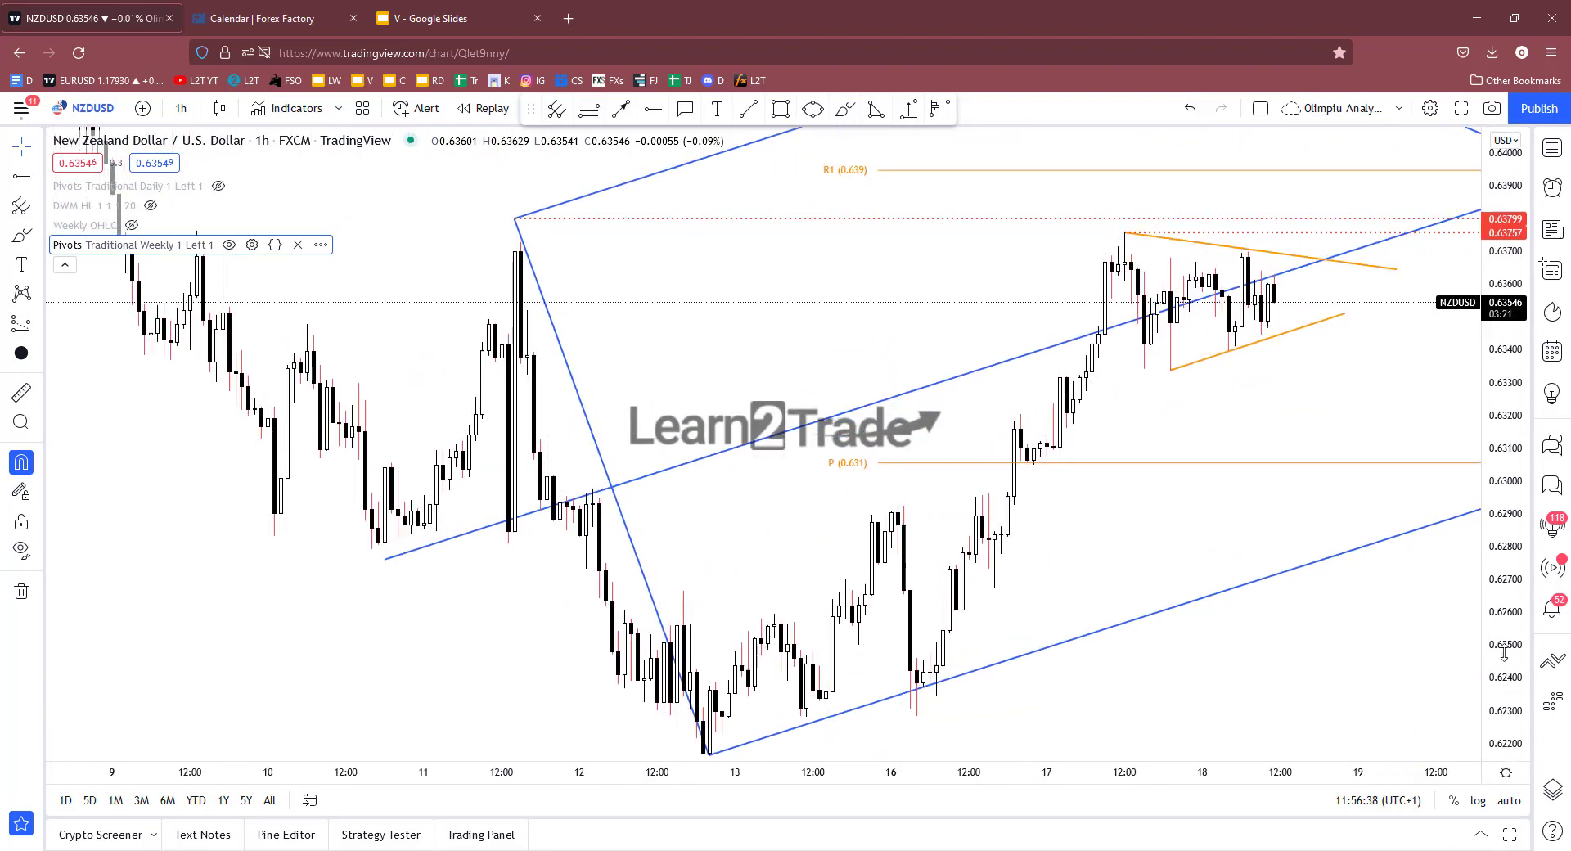
mouse_move(1295, 661)
mouse_down()
mouse_move(1273, 632)
mouse_move(1309, 669)
mouse_move(1314, 709)
mouse_up()
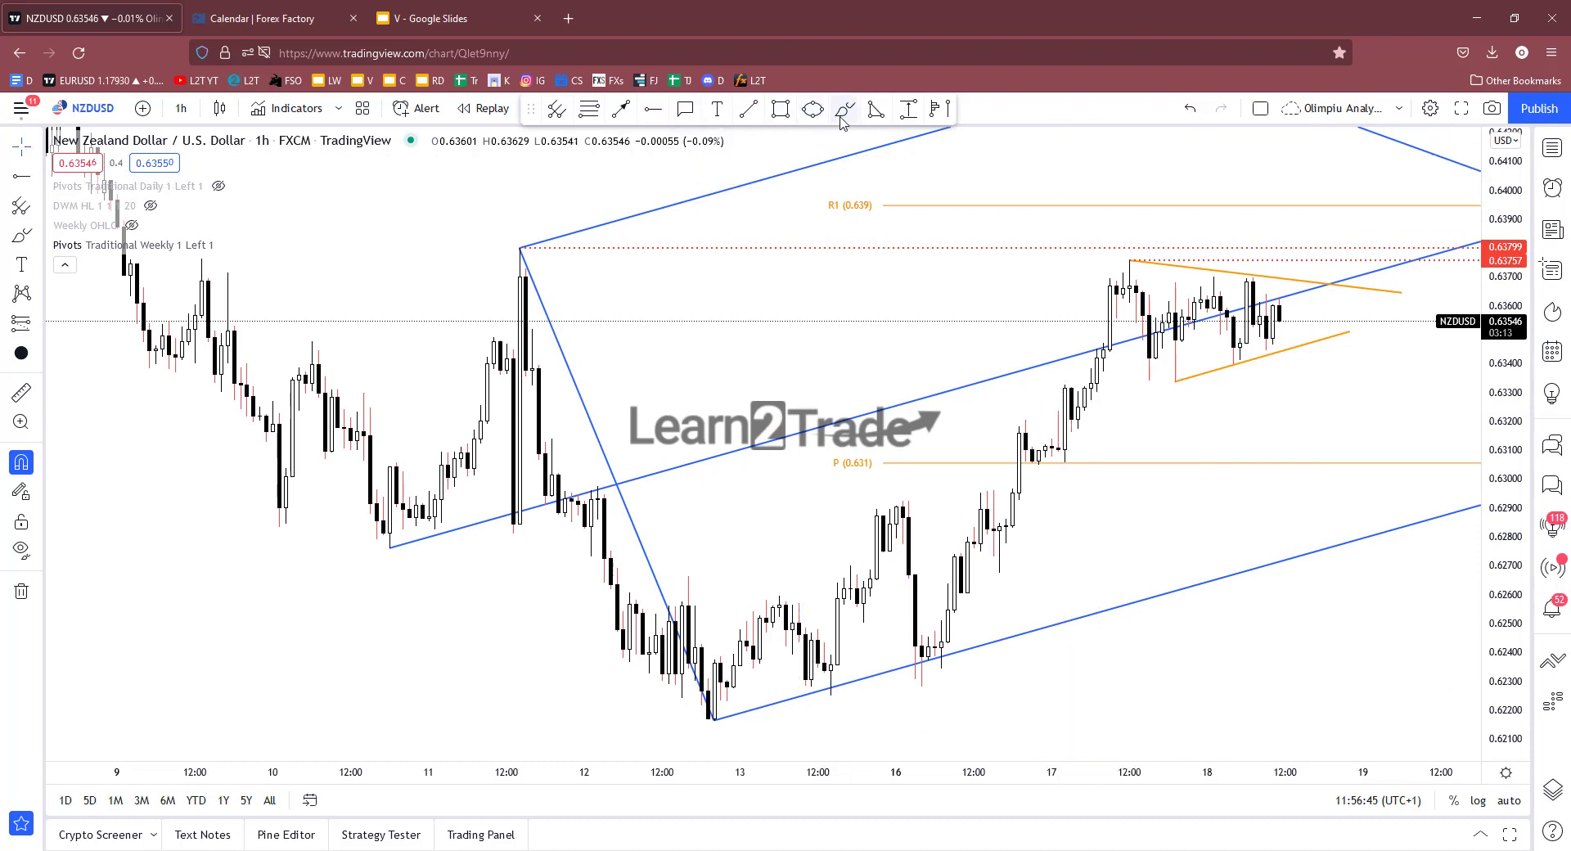
drag(1316, 231, 1295, 237)
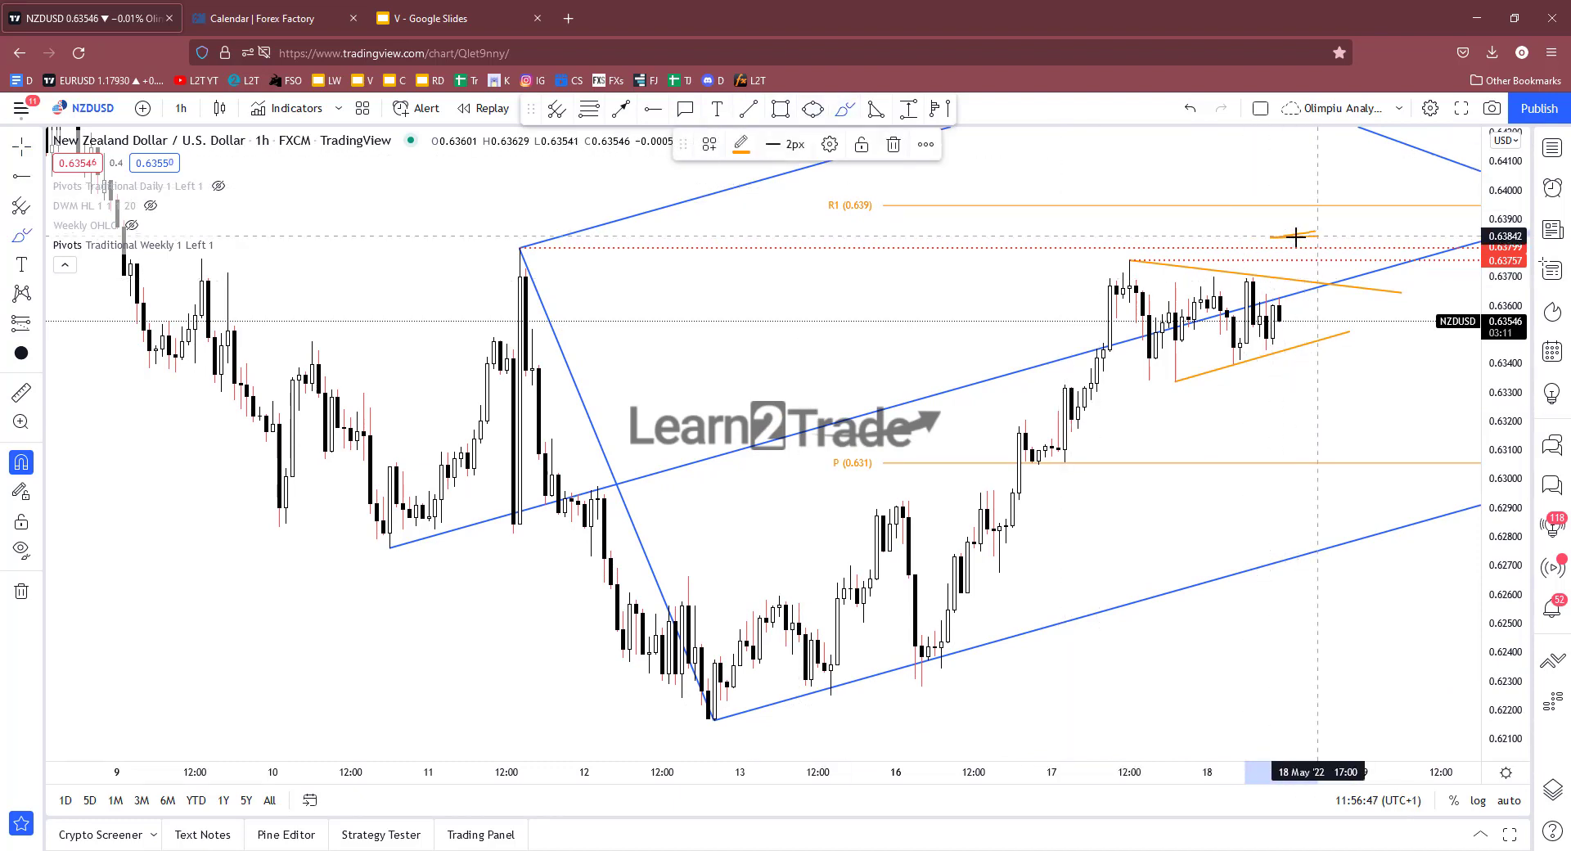
drag(1279, 320, 1305, 254)
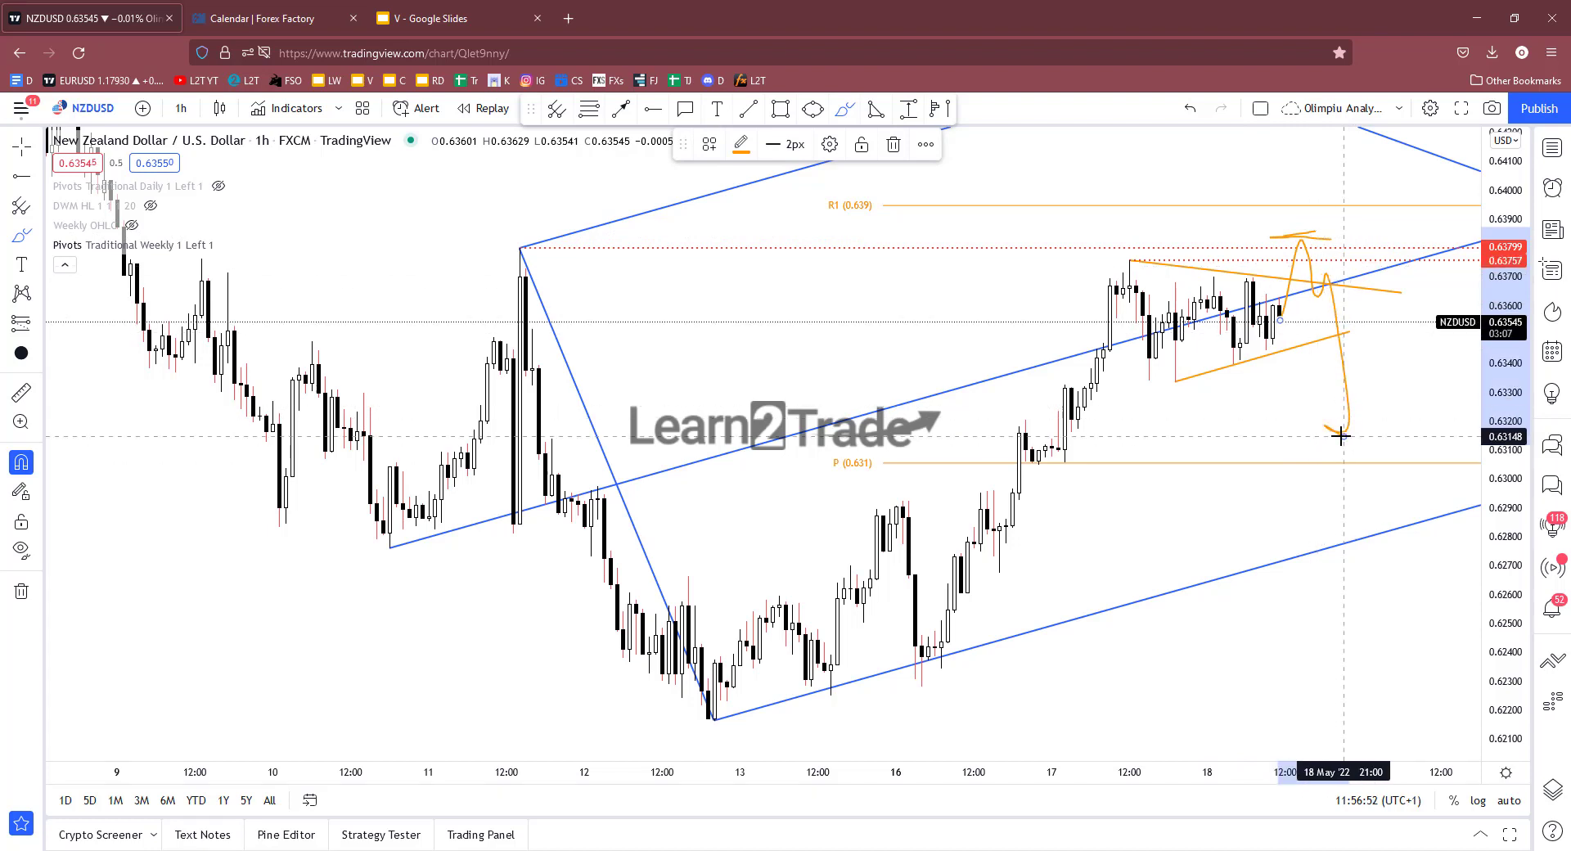
key(ctrl+z)
click(1296, 236)
key(Delete)
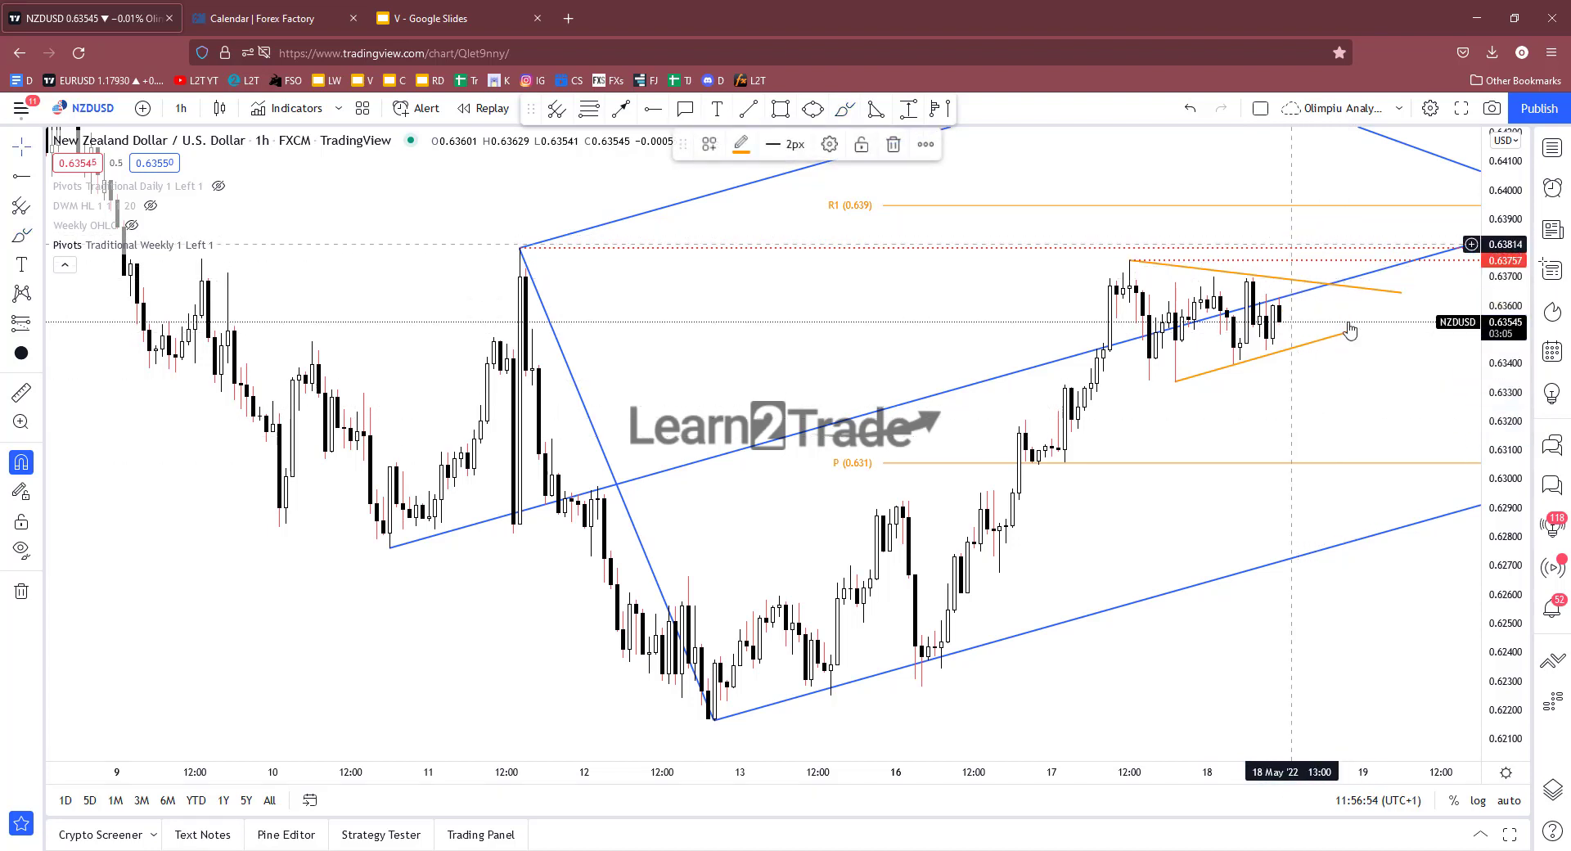
drag(1242, 432, 1179, 437)
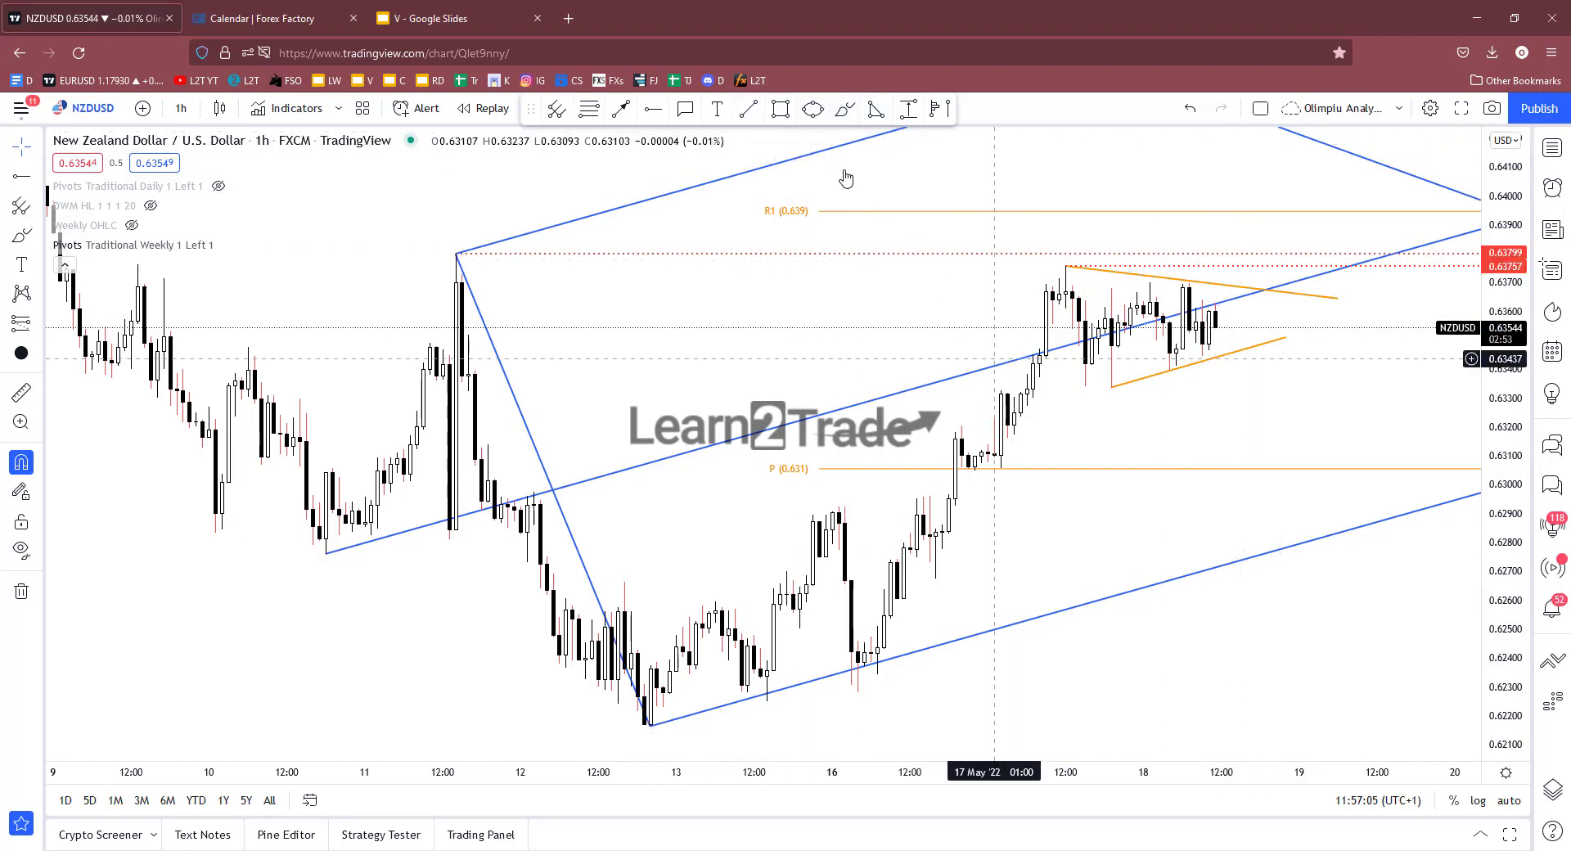
Step: Mark 0.63341 with a level and draw a rectangle spanning 0.63757 to 0.63341
click(1137, 423)
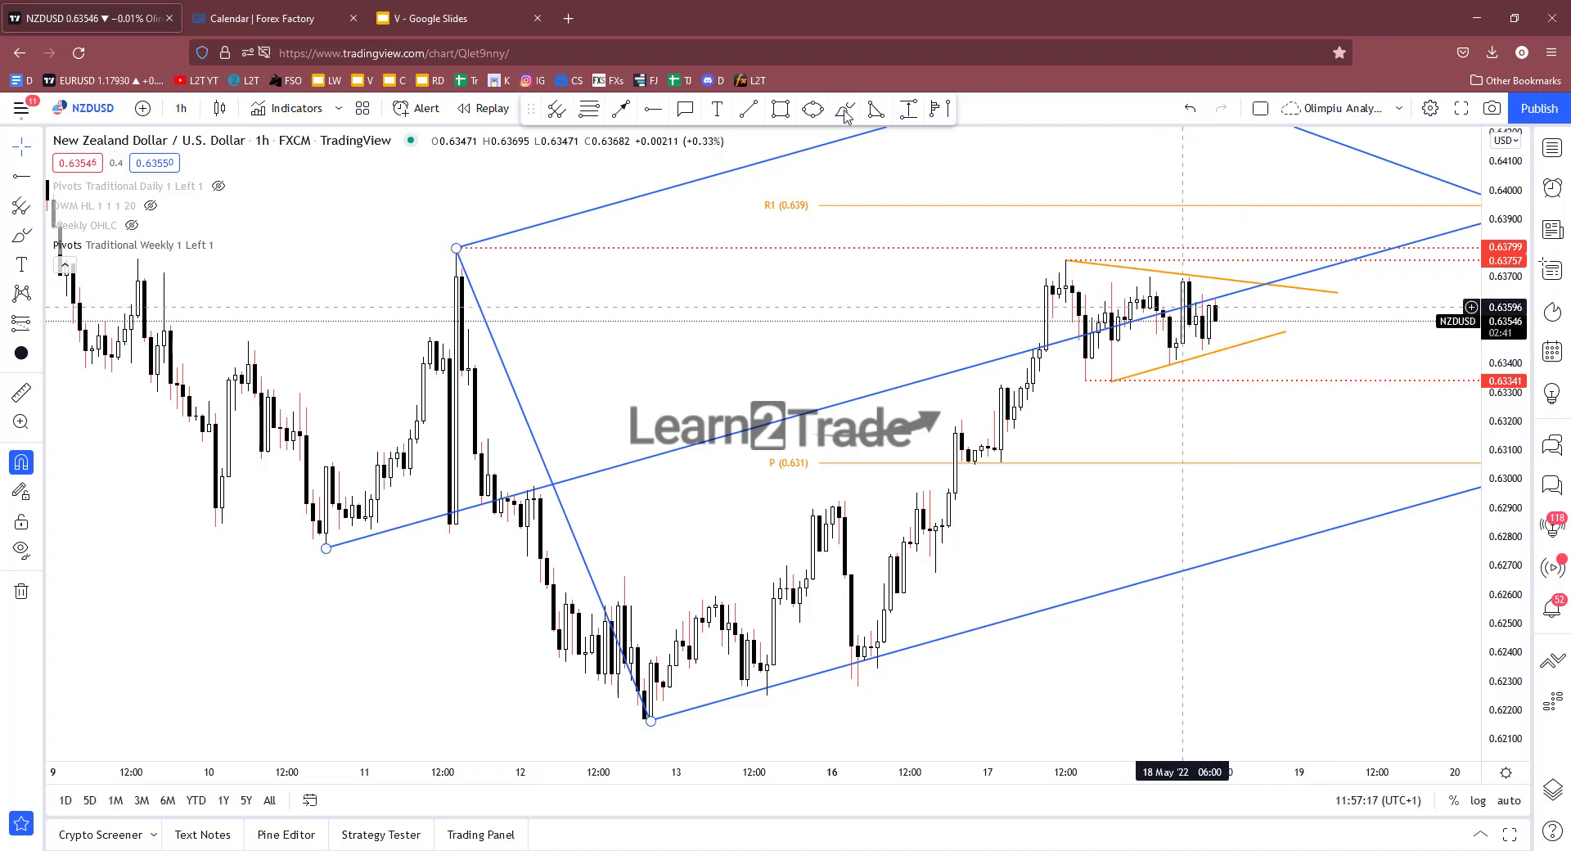
click(781, 110)
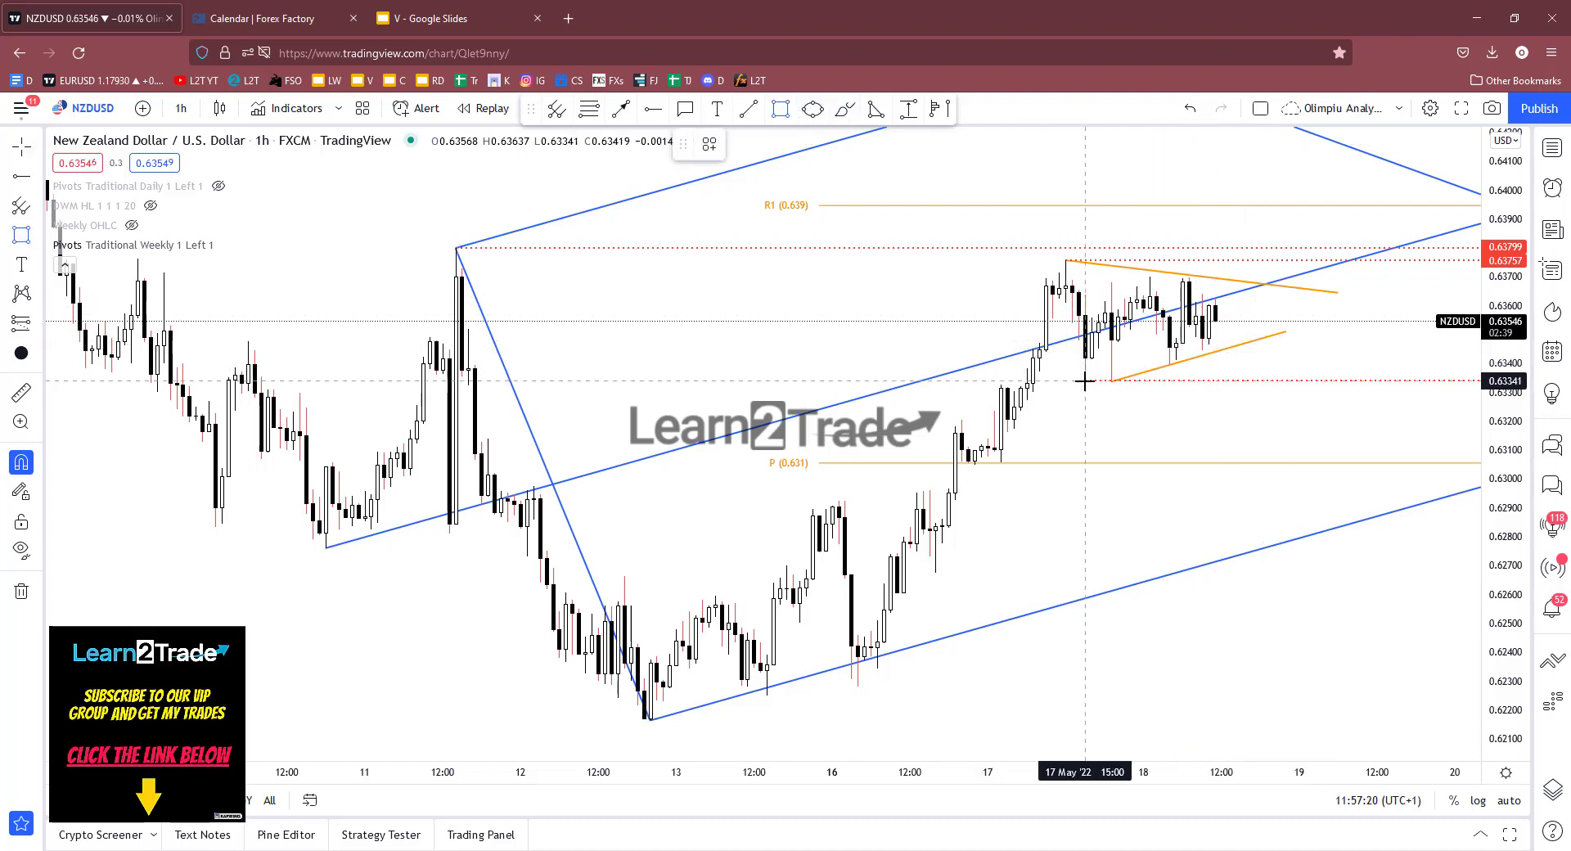
click(1065, 260)
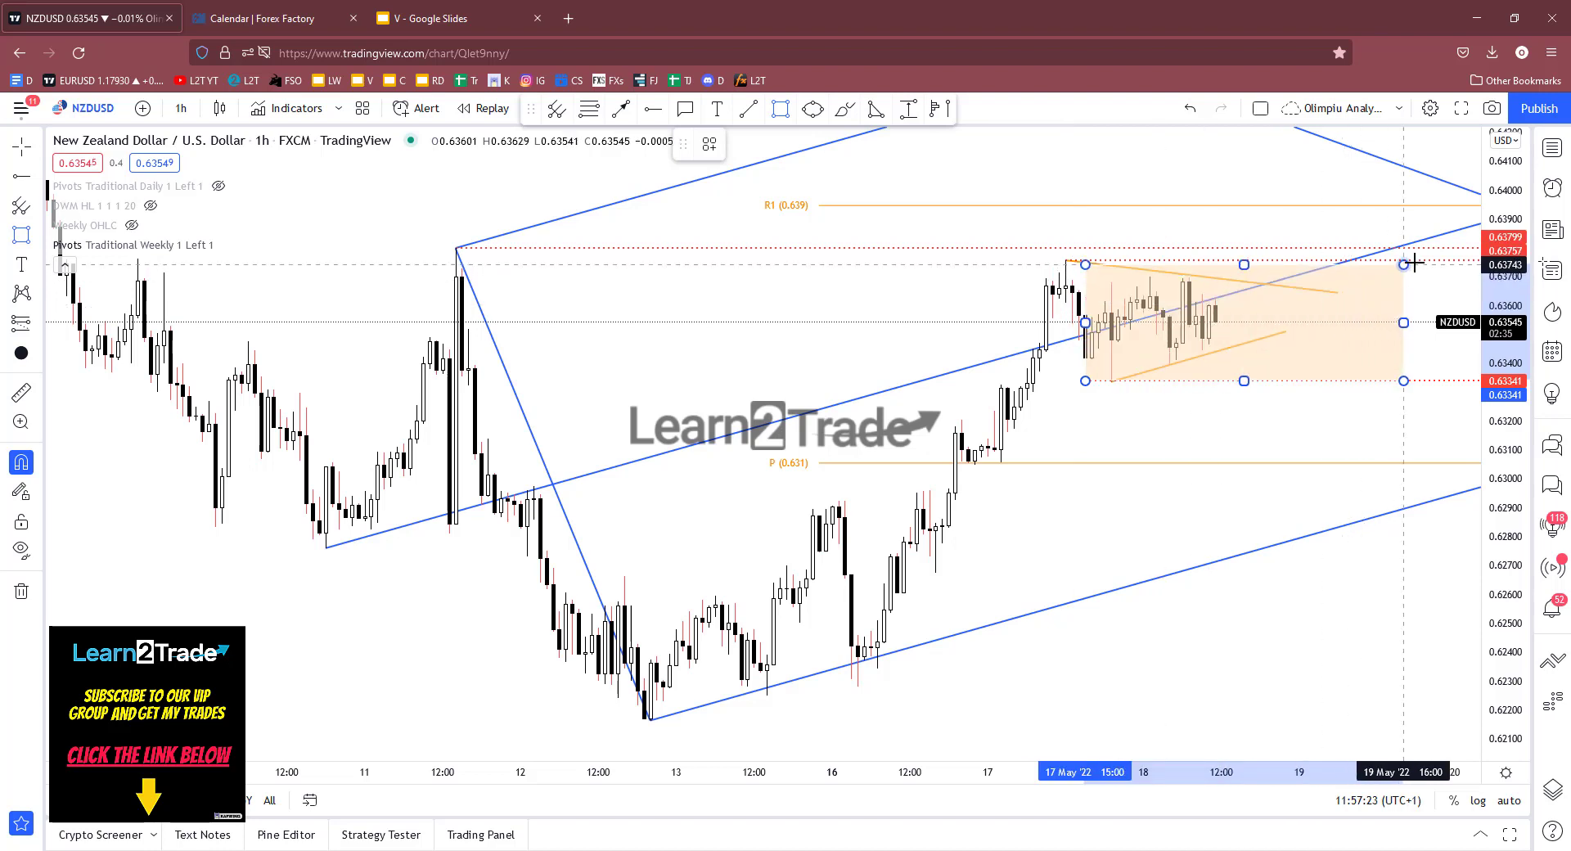
drag(1414, 262, 1422, 261)
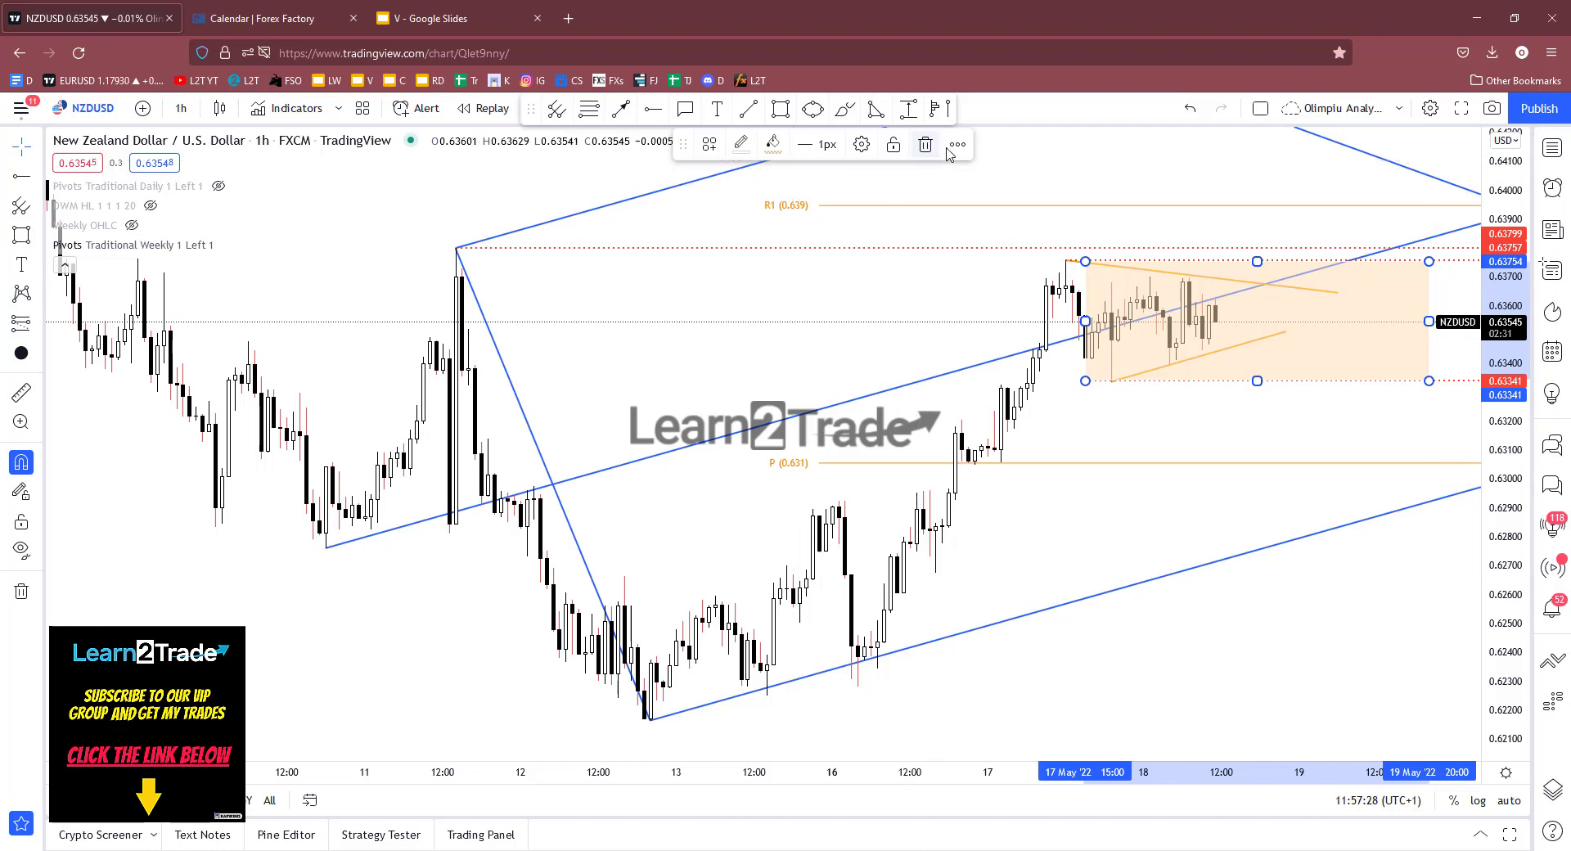
Step: Send the rectangle to the back, behind the consolidating candles
click(957, 144)
mouse_move(1014, 179)
click(1118, 211)
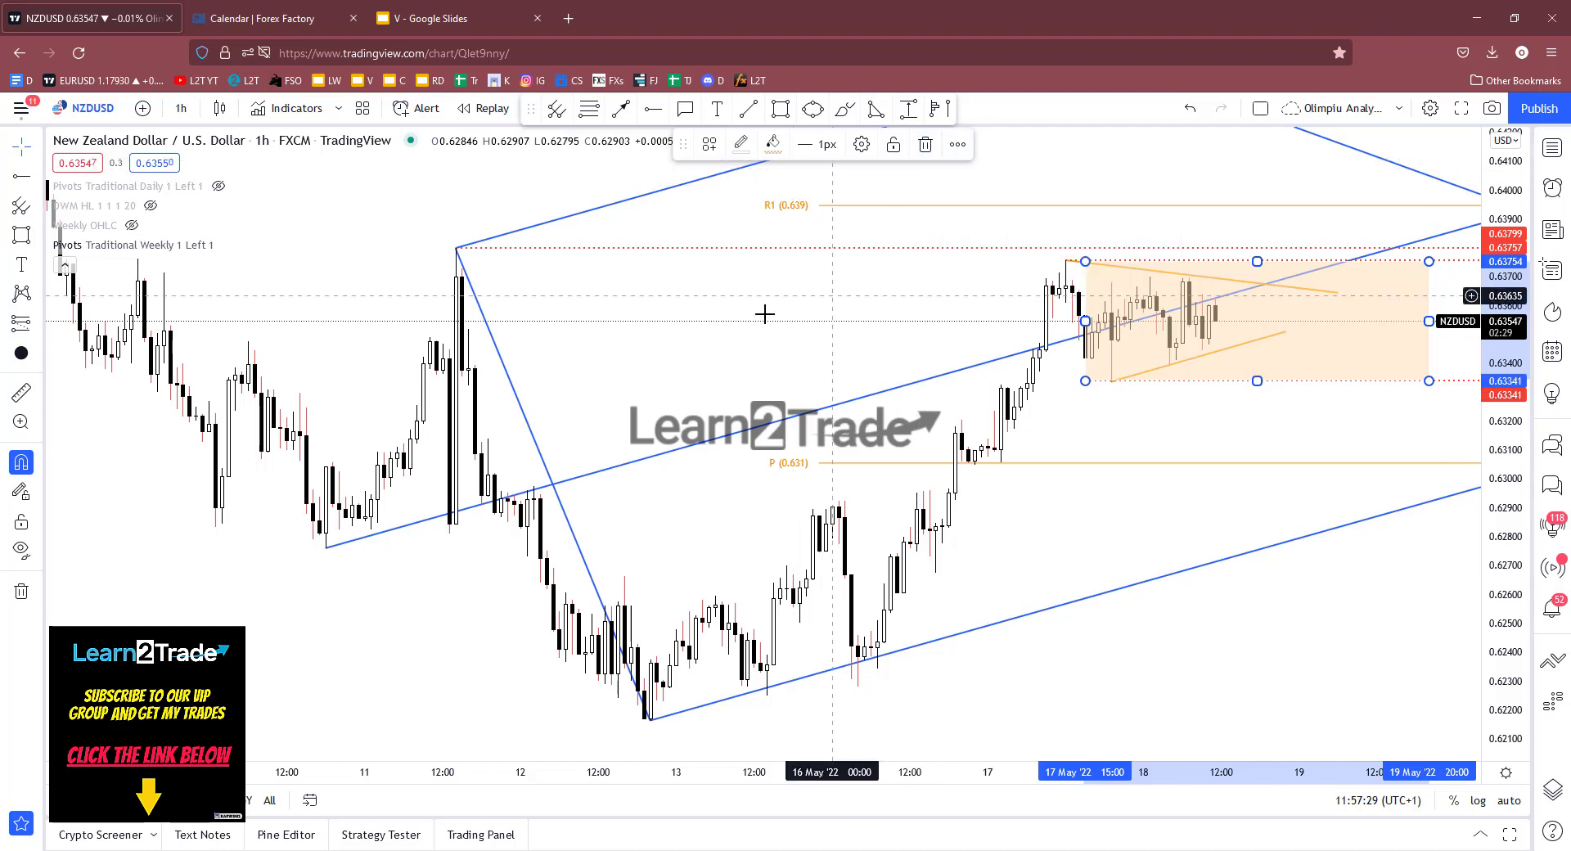
click(747, 368)
scroll(1184, 502, down, 3)
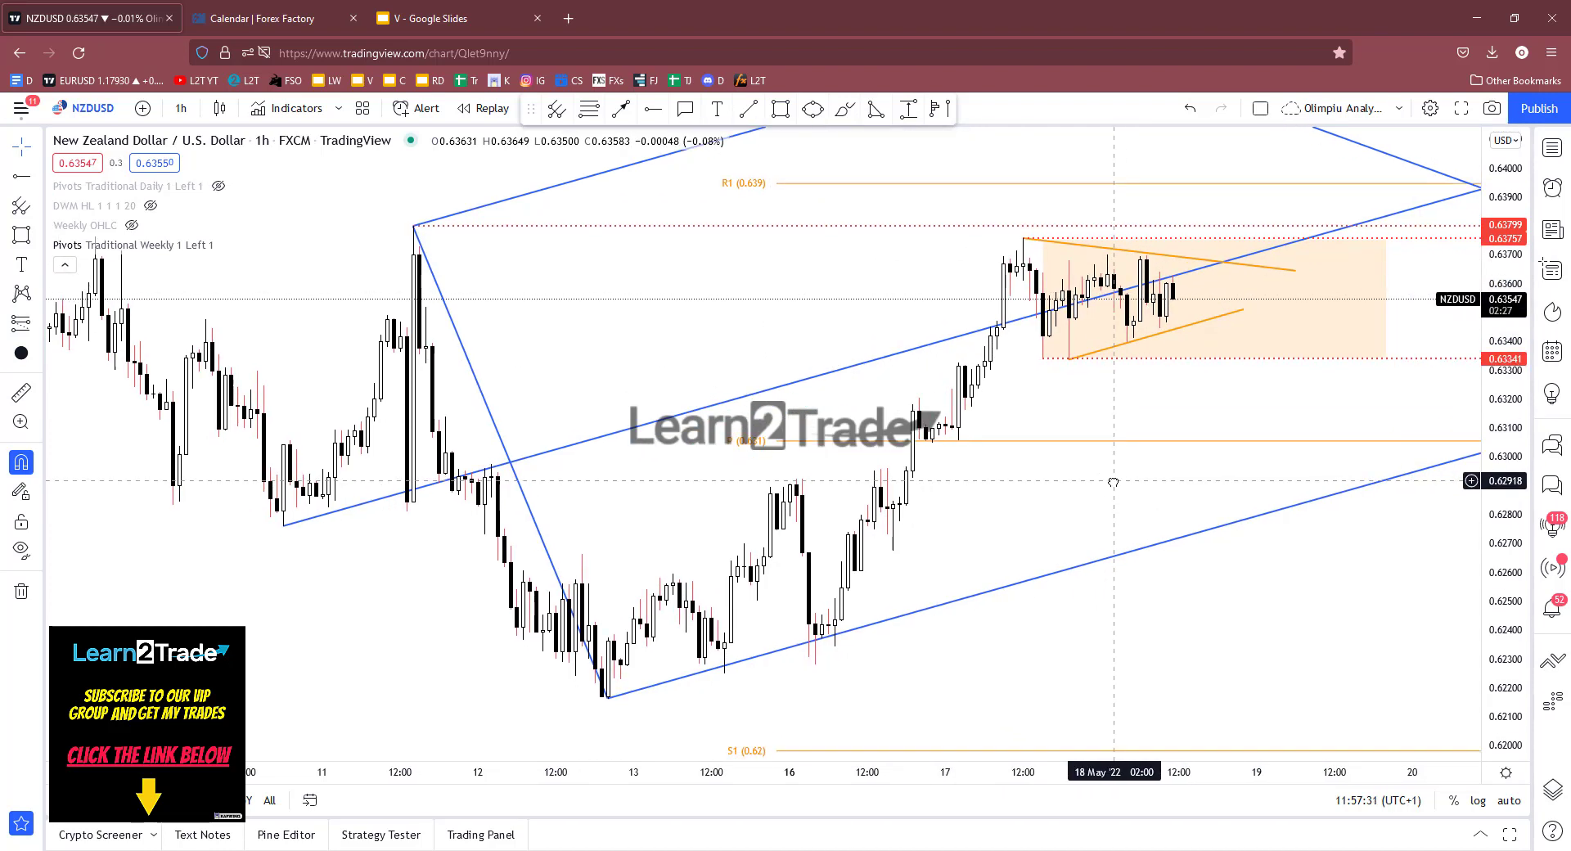
scroll(1325, 494, down, 2)
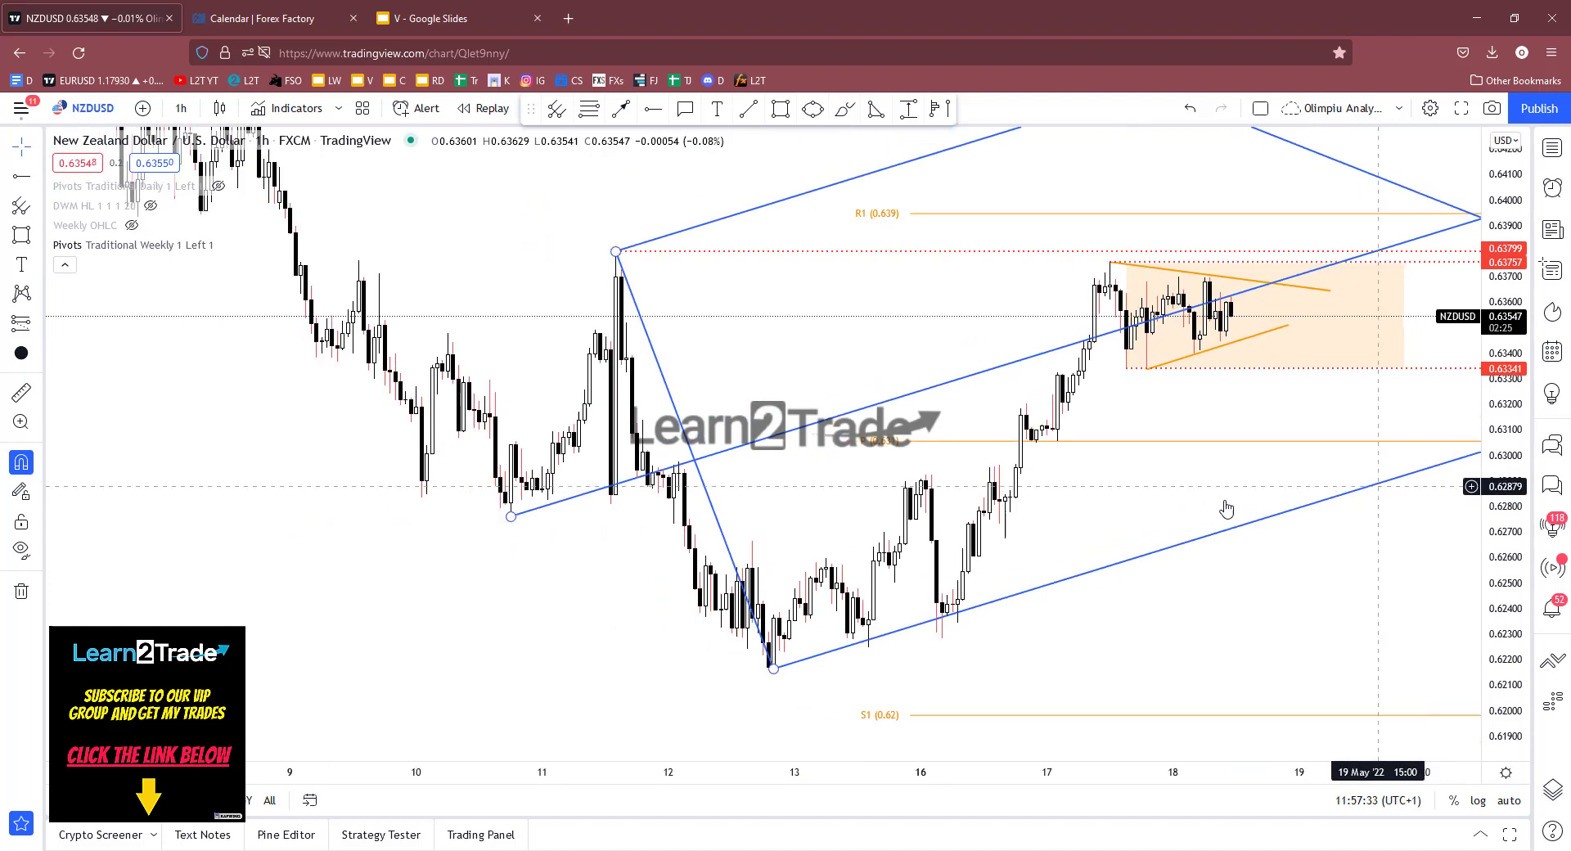
click(848, 116)
mouse_move(1230, 305)
mouse_down()
mouse_move(1262, 339)
mouse_move(1267, 270)
mouse_move(1291, 276)
mouse_move(1304, 336)
mouse_move(1367, 428)
mouse_move(1350, 459)
mouse_move(1388, 456)
mouse_move(1388, 481)
mouse_move(1362, 469)
mouse_move(1393, 477)
mouse_up()
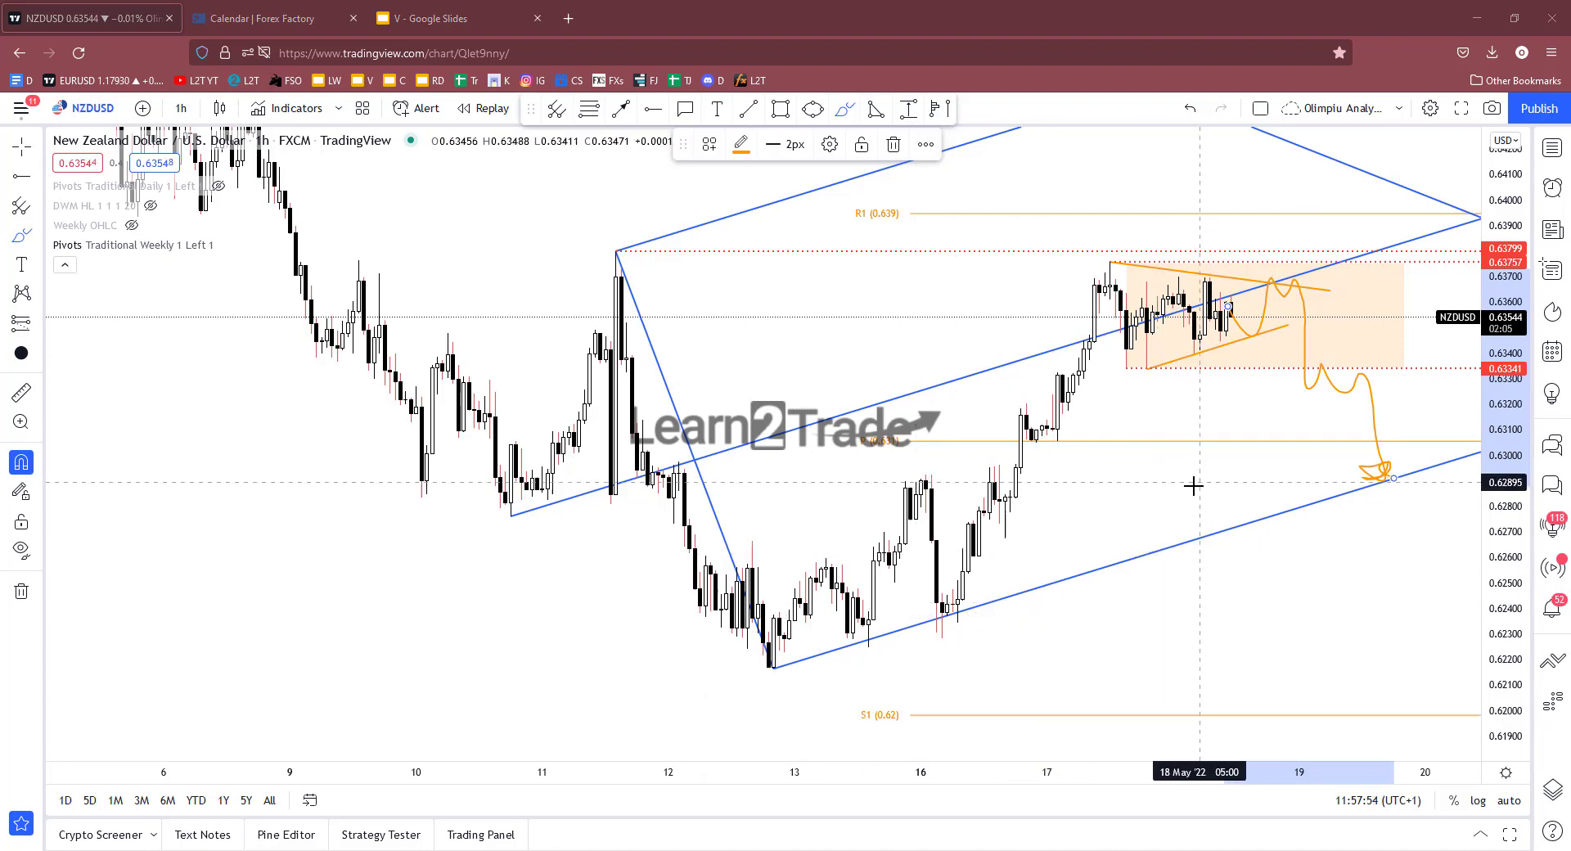
key(Delete)
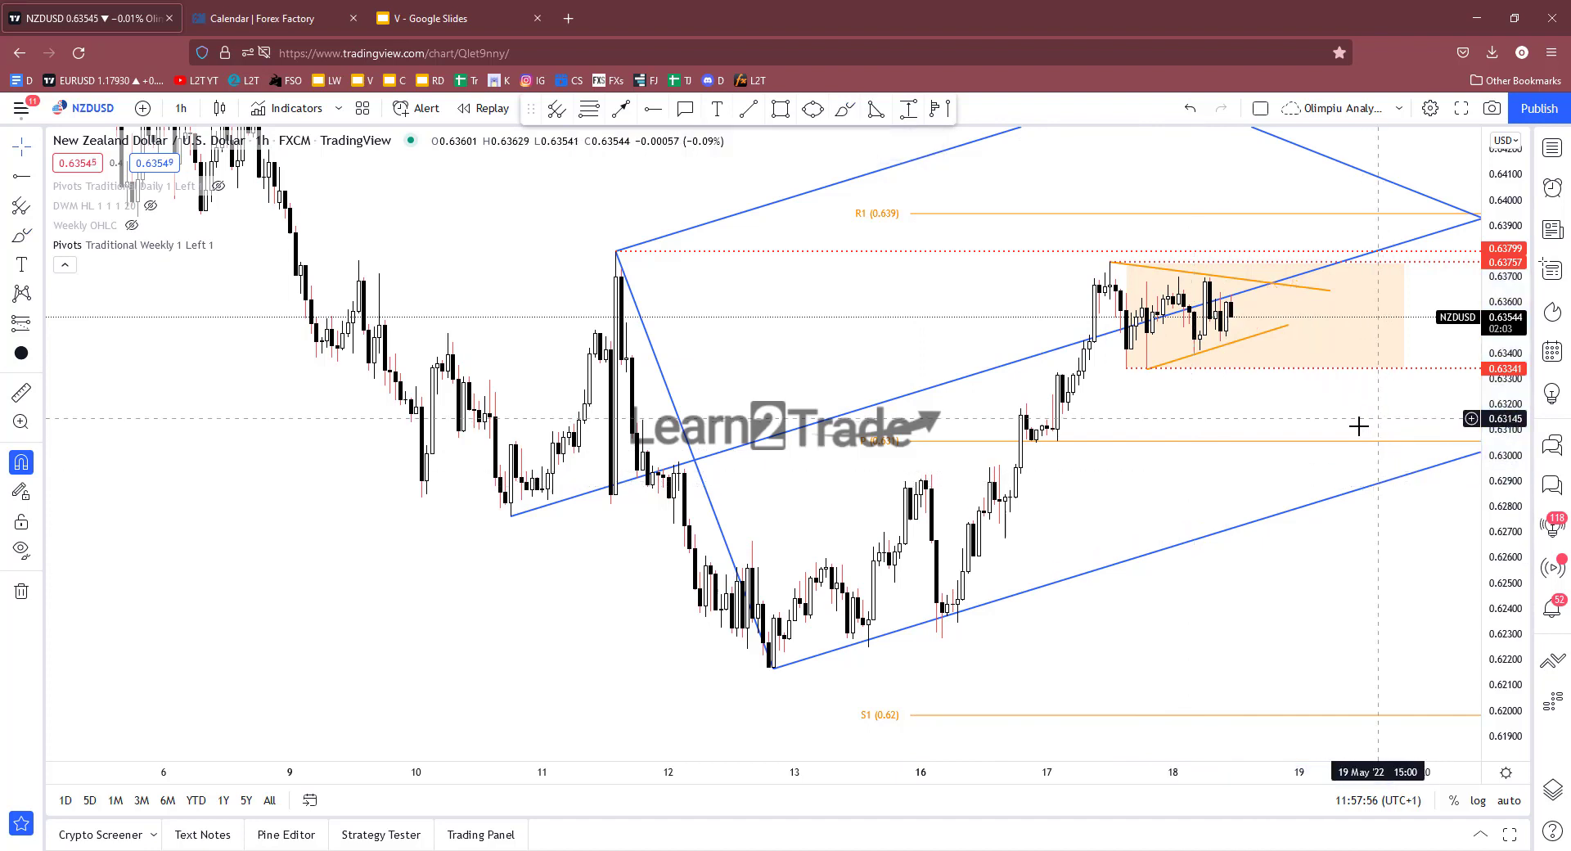
drag(1129, 517, 1157, 537)
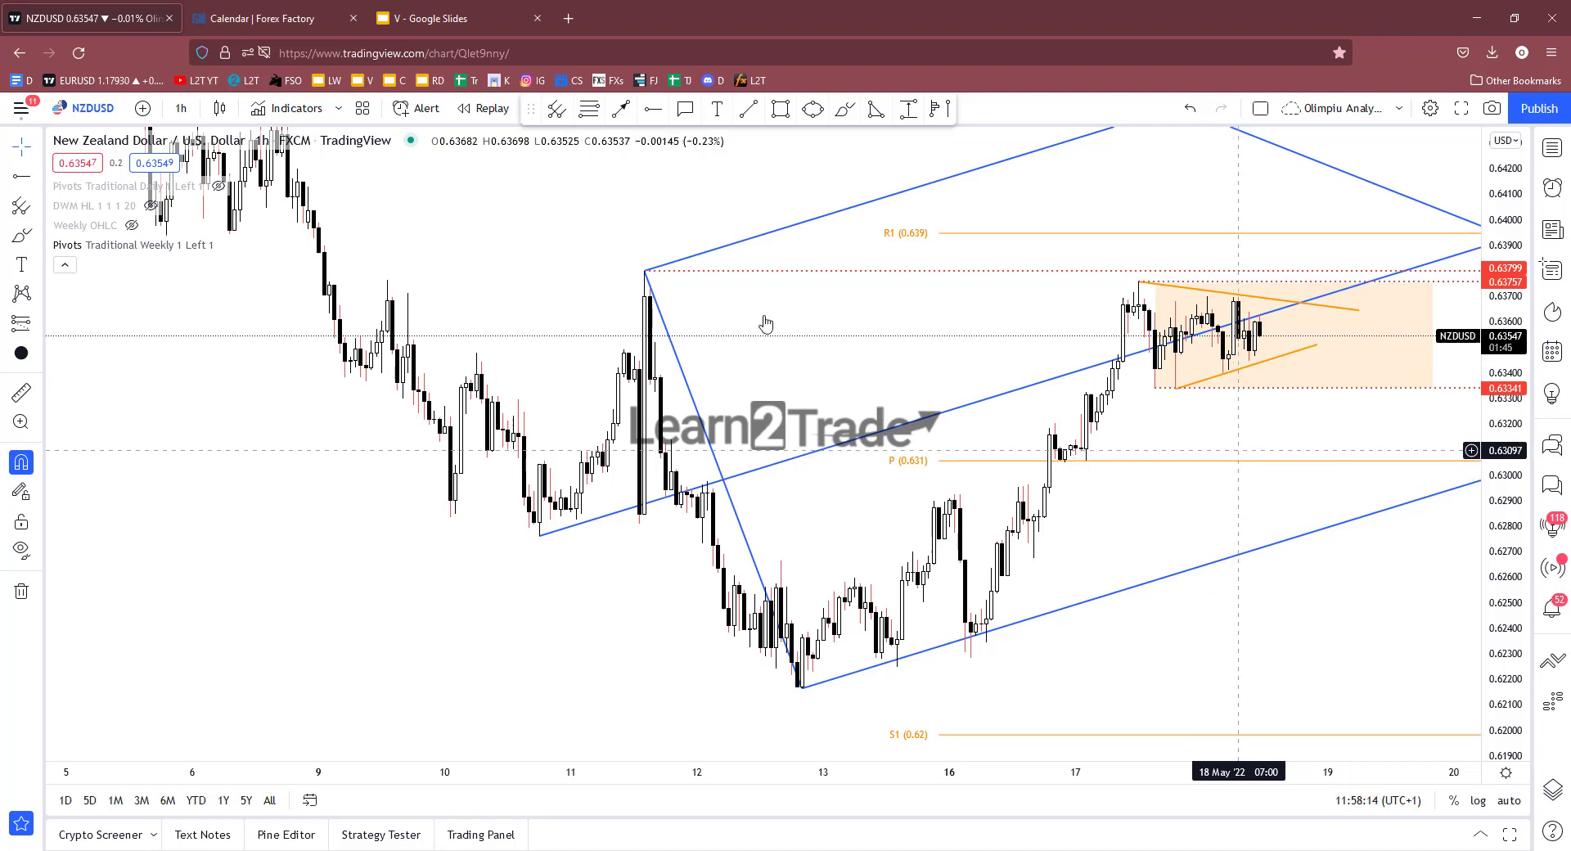
Step: Sketch a freehand price path from the last candle, then delete it
click(844, 108)
mouse_move(1258, 320)
mouse_down()
mouse_move(1284, 302)
mouse_move(1294, 345)
mouse_move(1304, 314)
mouse_move(1317, 378)
mouse_move(1364, 386)
mouse_move(1374, 516)
mouse_move(1357, 501)
mouse_move(1391, 499)
mouse_up()
key(Delete)
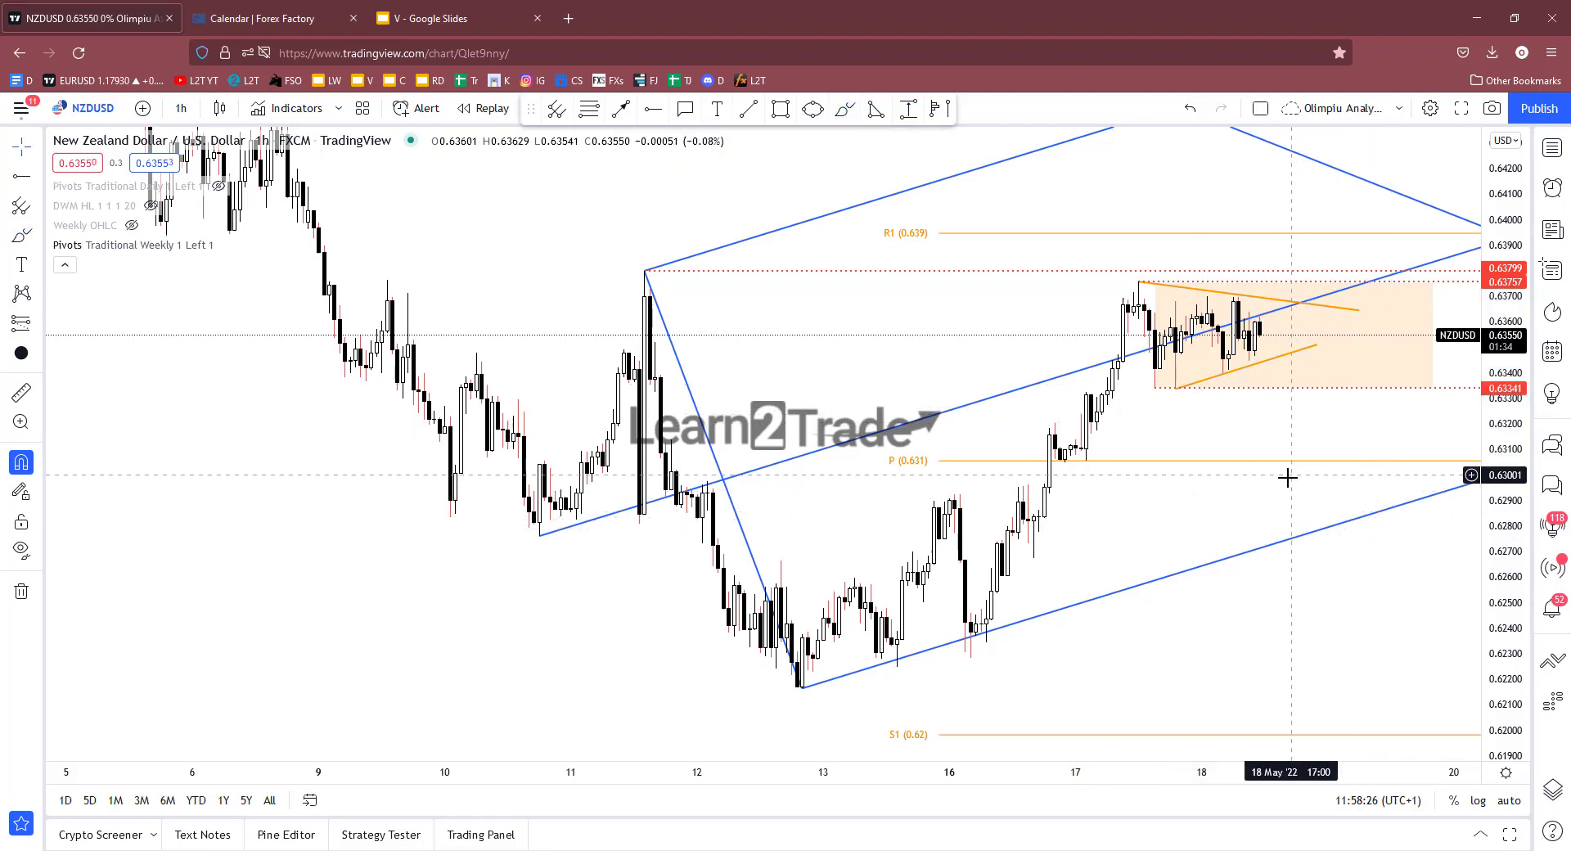
Step: Switch from the chart to the Google Slides presentation
scroll(1285, 481, down, 2)
scroll(412, 338, up, 1)
click(418, 18)
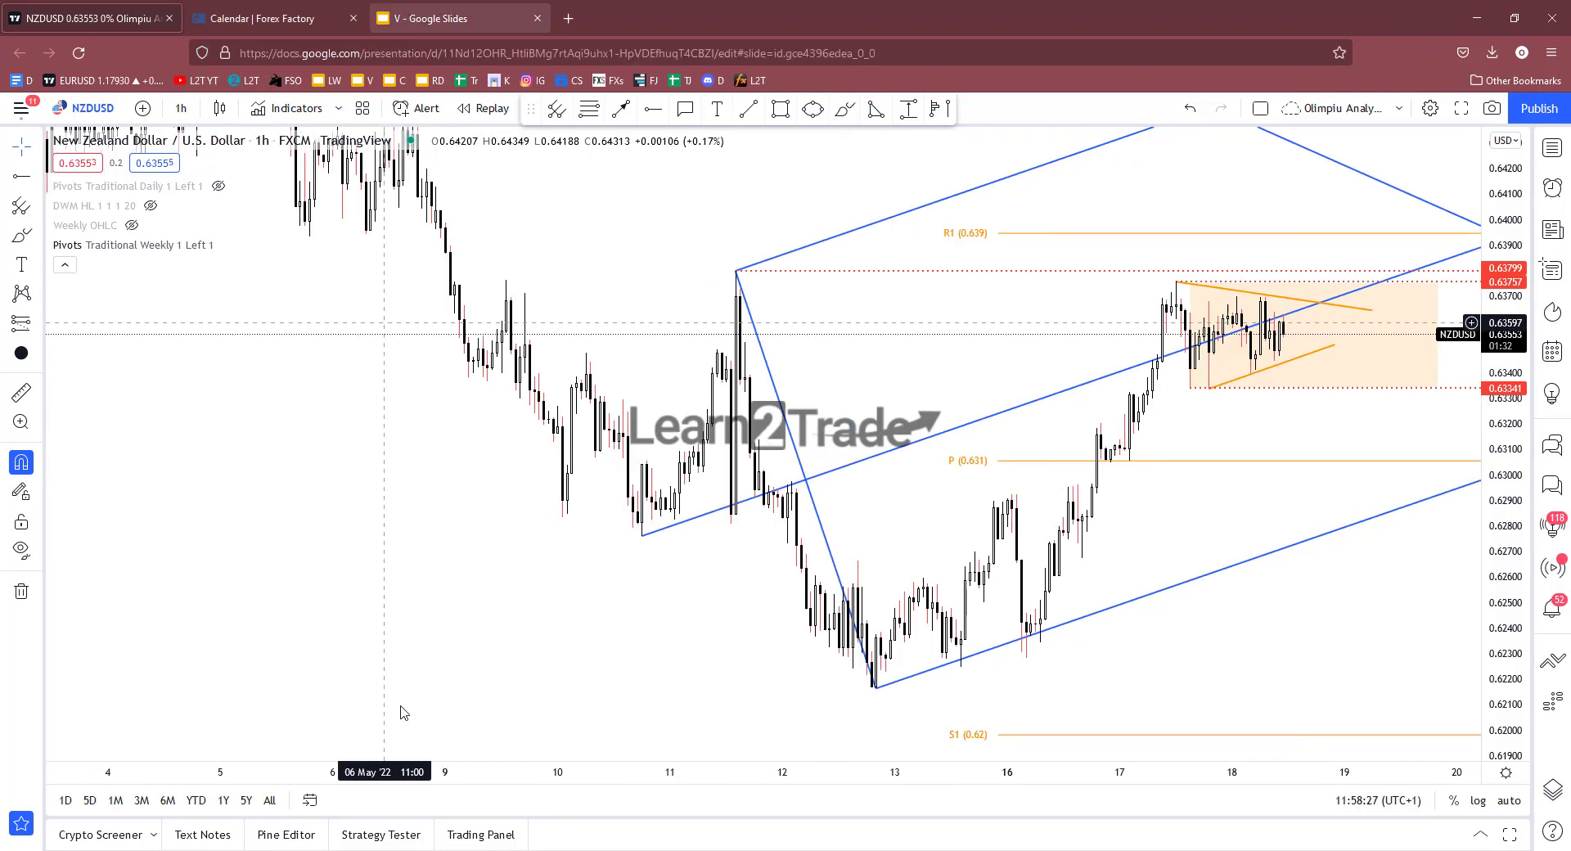